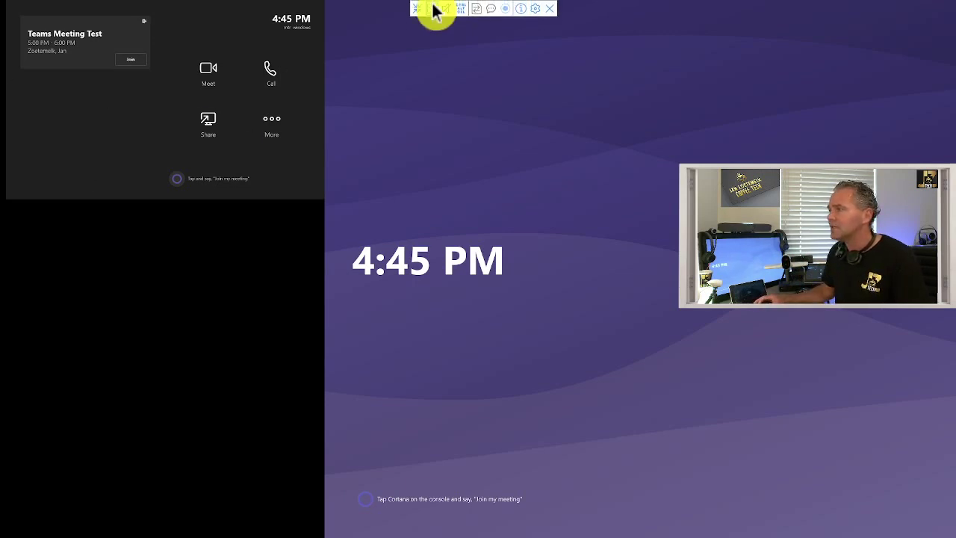
# - Enlarge the remote session view of the Teams Rooms console home screen
pyautogui.click(433, 12)
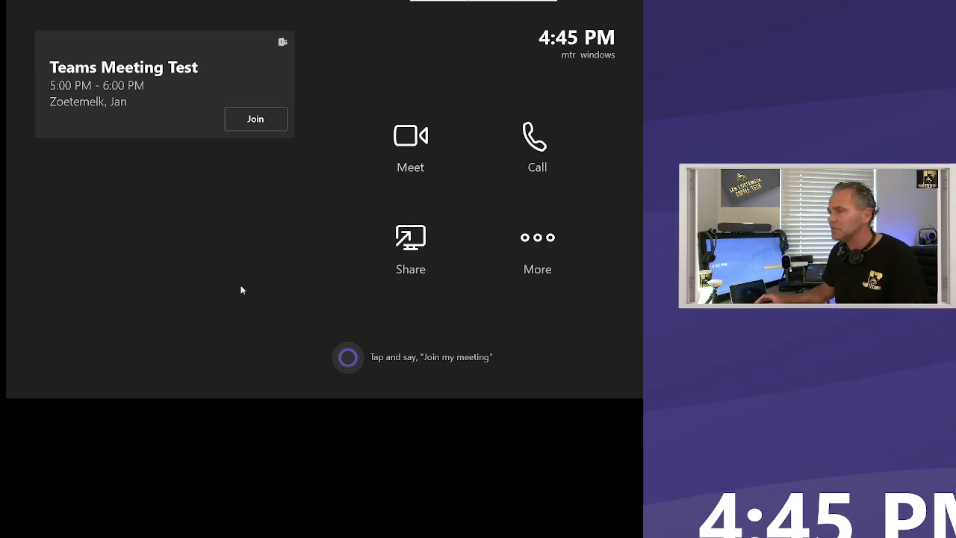
# - Open the room's Settings from More, approve with the admin password, and choose Windows Settings
pyautogui.click(533, 259)
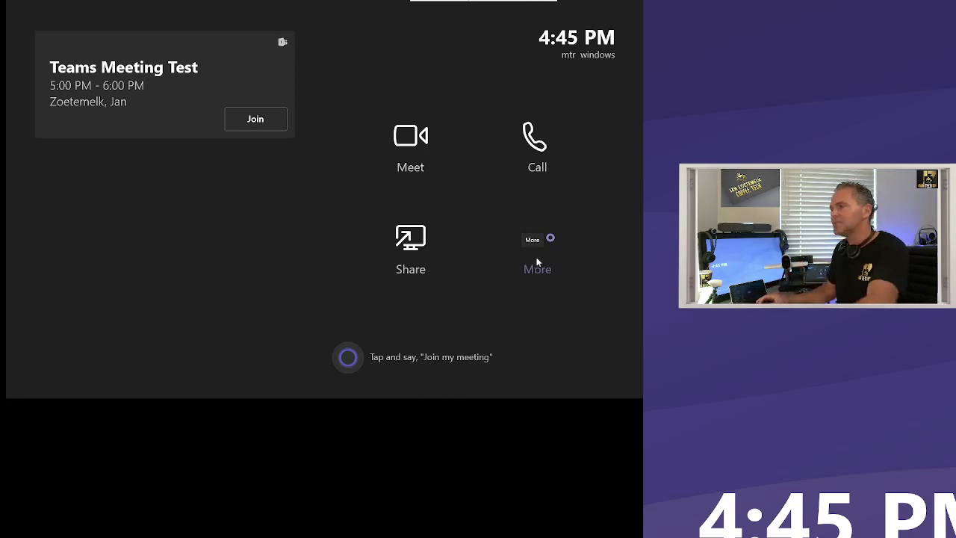
pyautogui.click(540, 269)
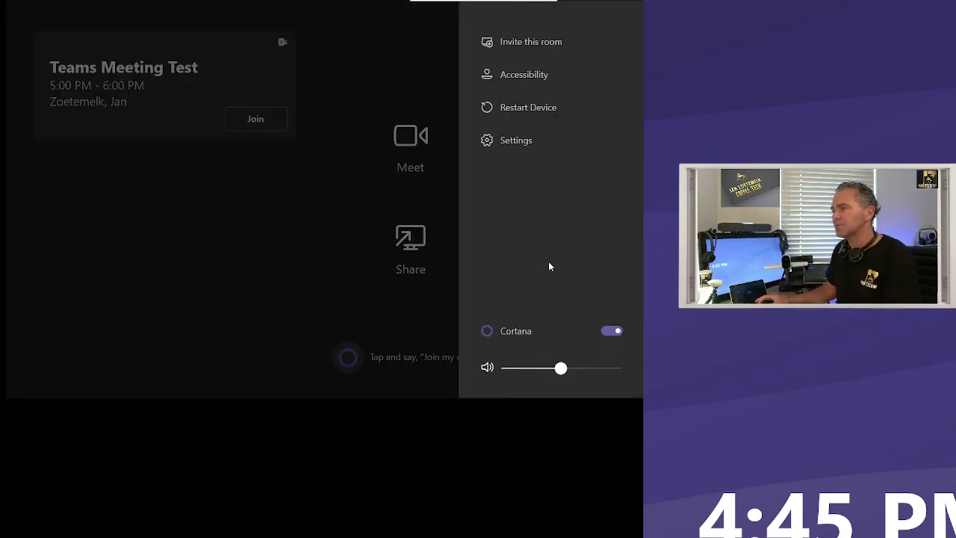
pyautogui.click(513, 142)
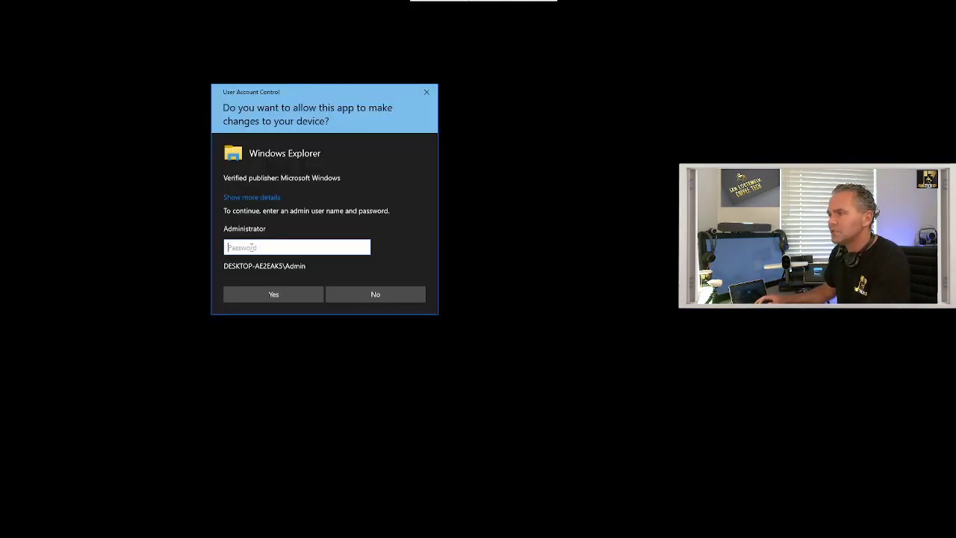
pyautogui.write('•')
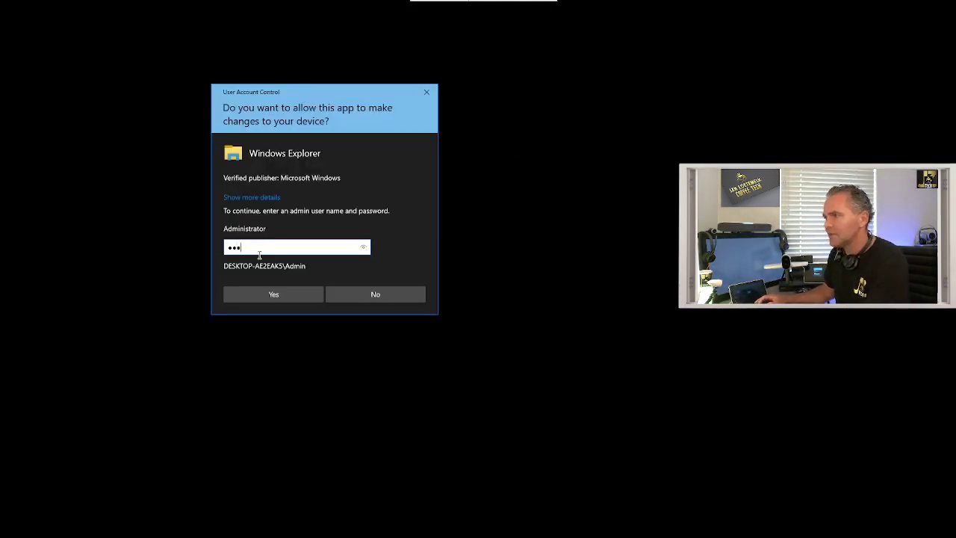
pyautogui.click(274, 294)
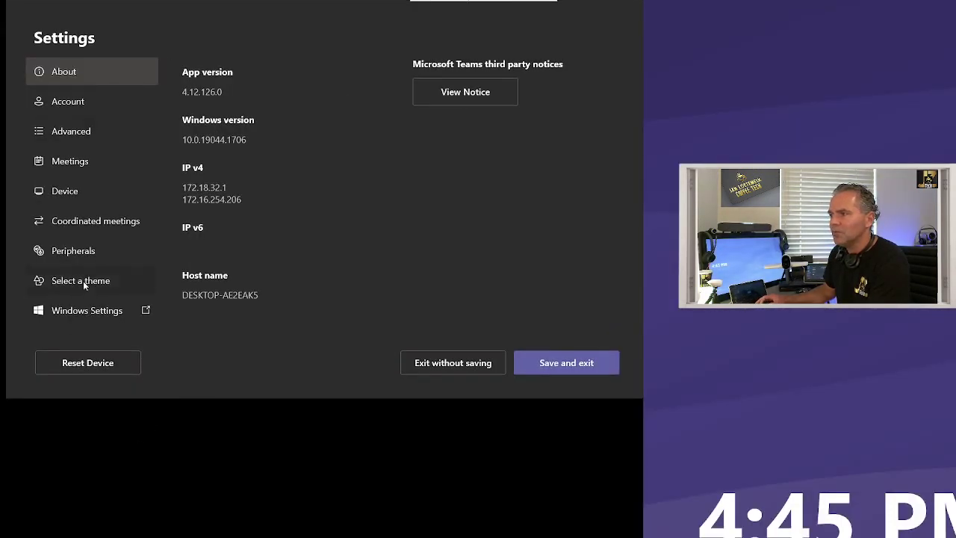
pyautogui.click(77, 313)
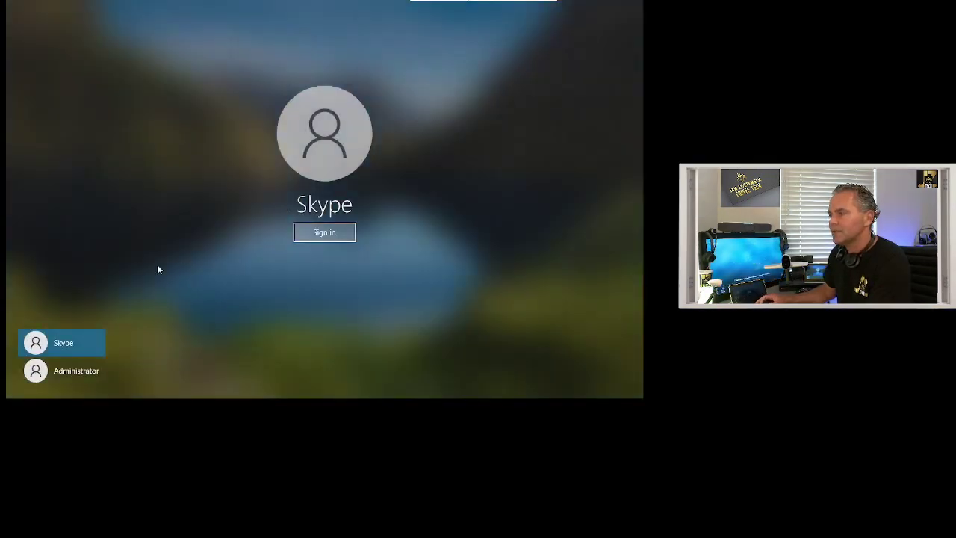
# - Sign in to Windows as Administrator with the account password
pyautogui.click(78, 371)
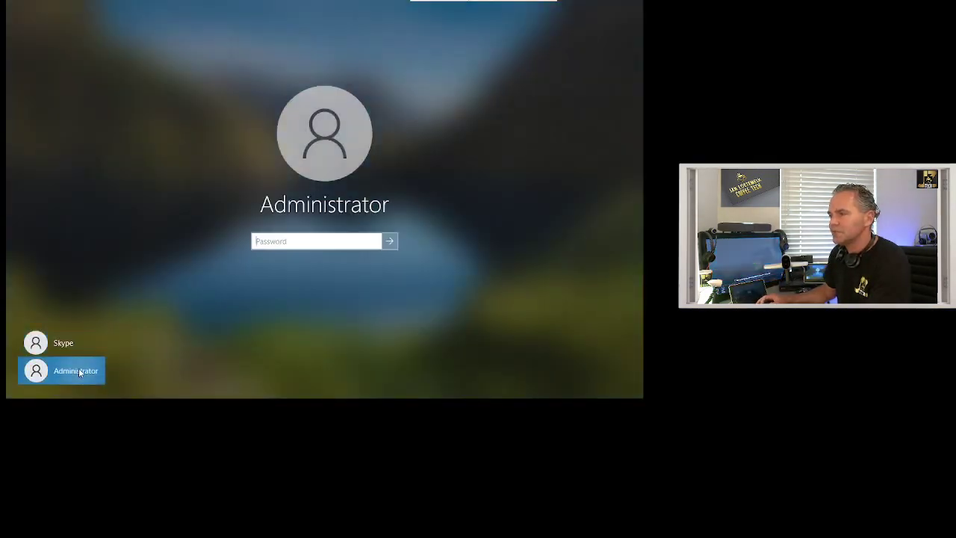
pyautogui.write('•••')
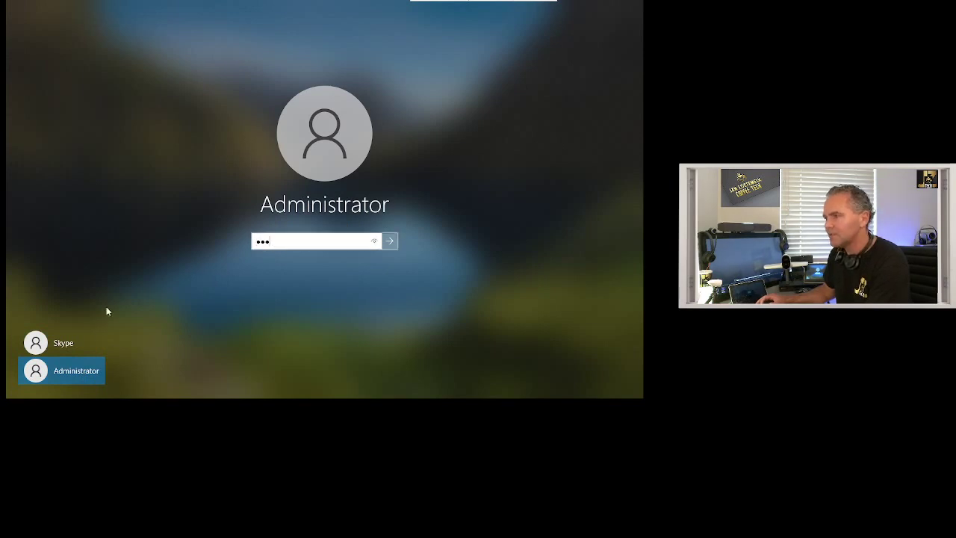
pyautogui.click(389, 242)
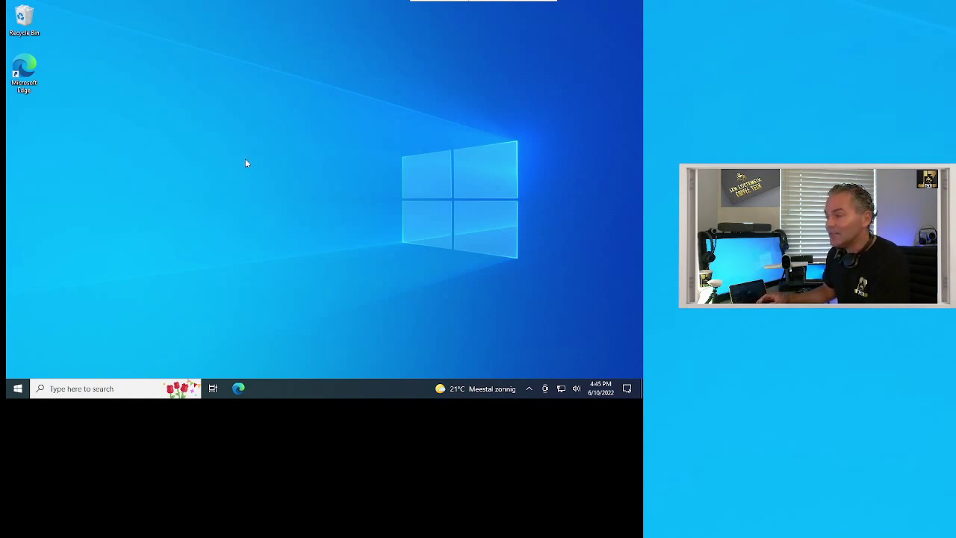
# - Launch Edge, dismiss the Restore pages prompt, and load the Poly Support Log in favourite
pyautogui.click(238, 389)
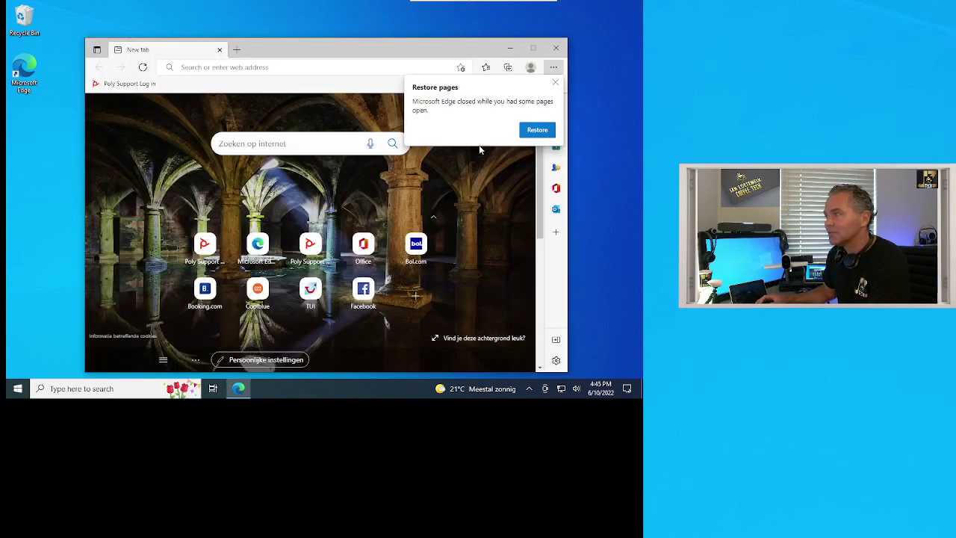
pyautogui.click(555, 85)
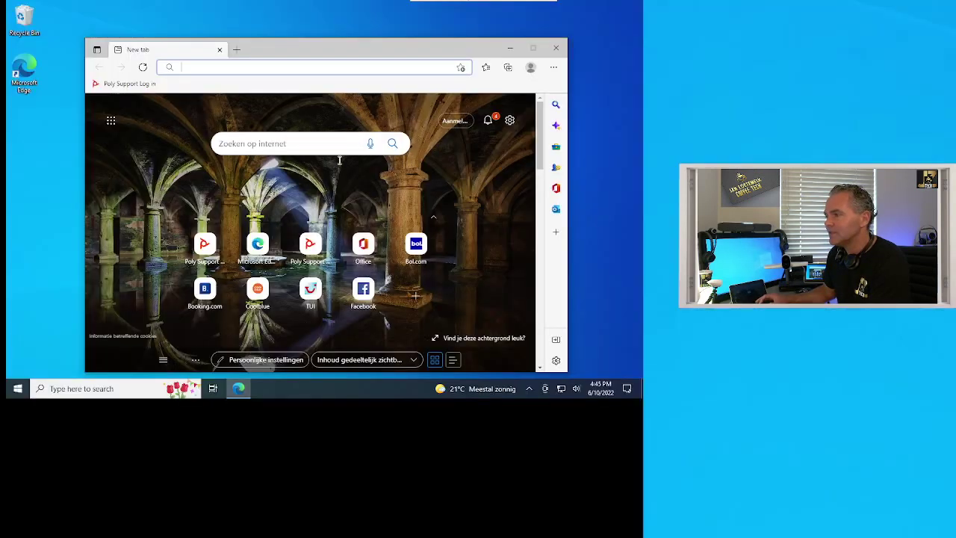
pyautogui.click(128, 87)
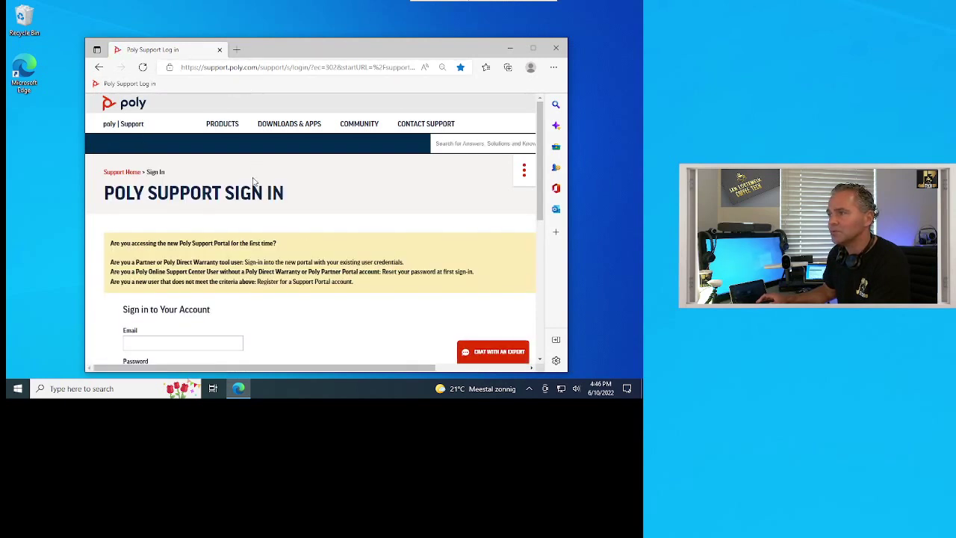
# - Browse the Poly Support products catalogue to the Video Conferencing family
pyautogui.click(224, 124)
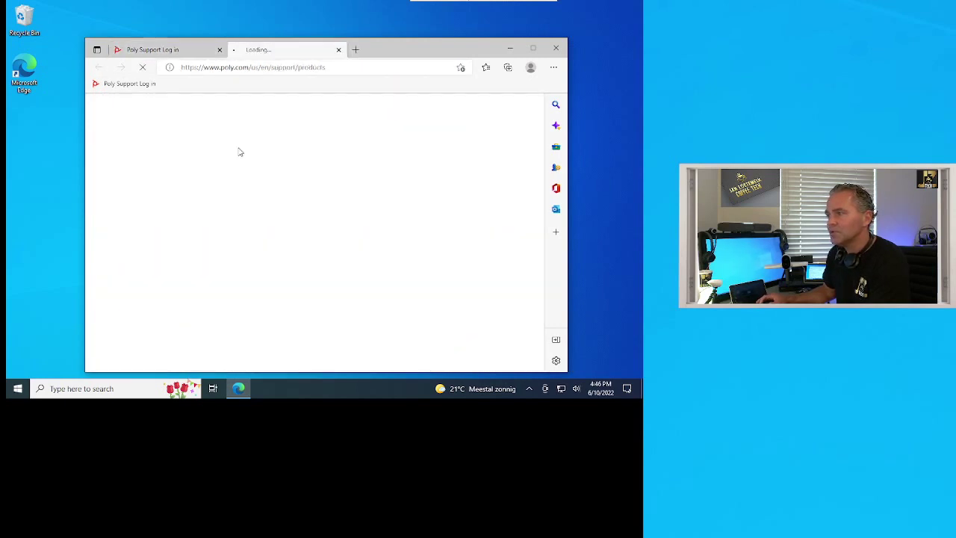
pyautogui.scroll(-5, 319, 248)
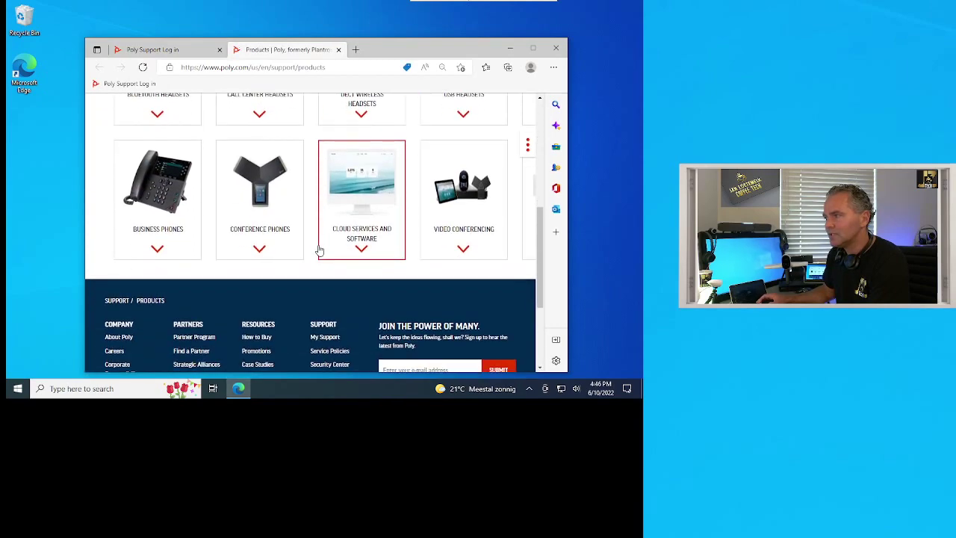
pyautogui.click(474, 219)
# - Find and open the Poly Focus Room Kit with Poly Studio P15 card
pyautogui.scroll(-3, 376, 239)
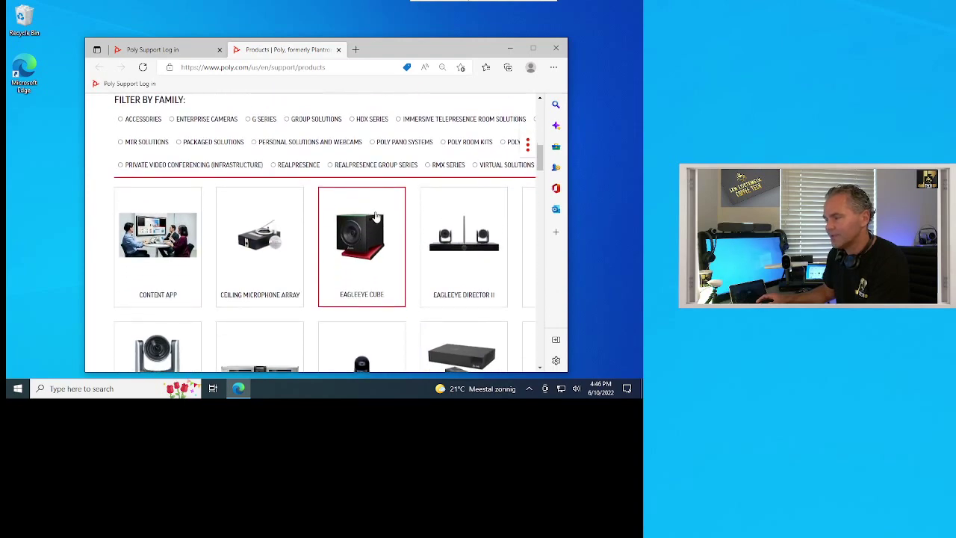
pyautogui.scroll(-5, 366, 225)
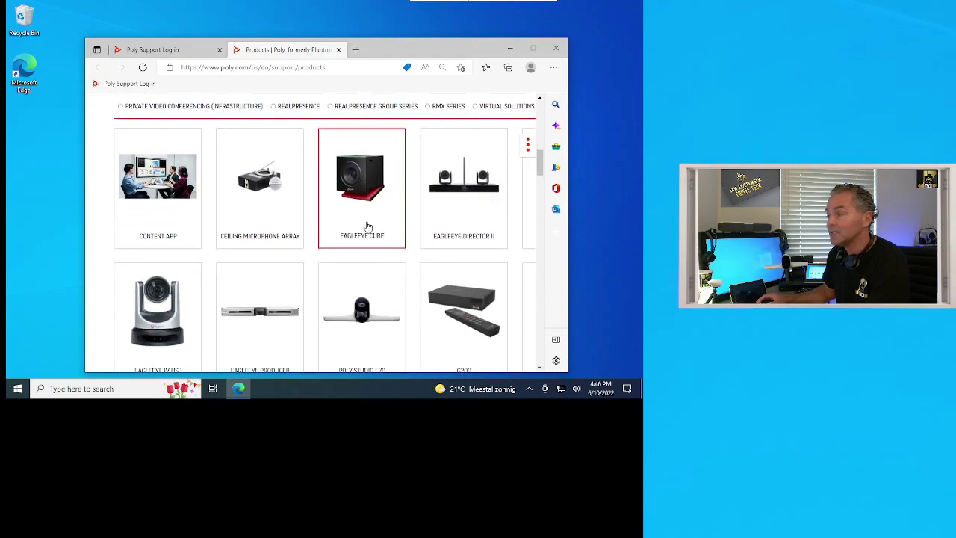
pyautogui.scroll(-7, 366, 224)
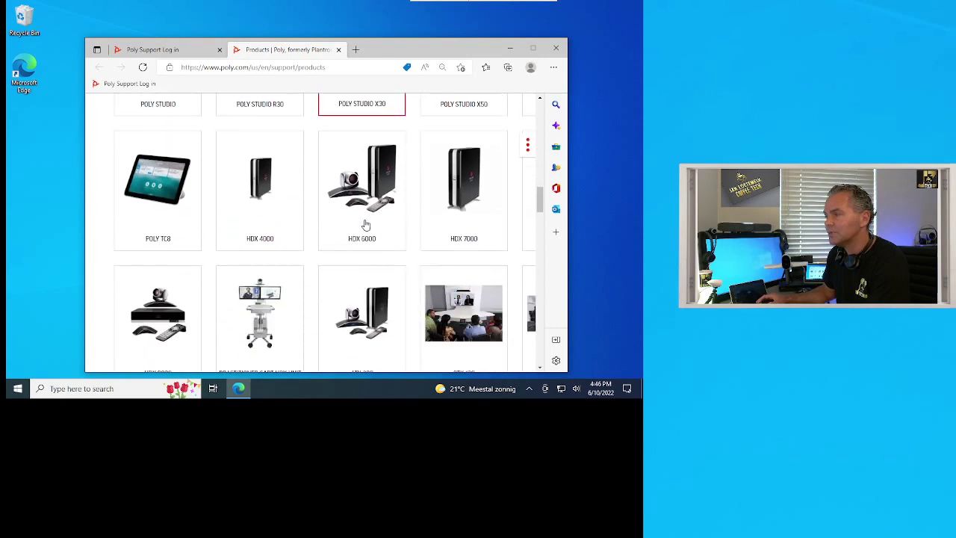
pyautogui.scroll(-4, 331, 249)
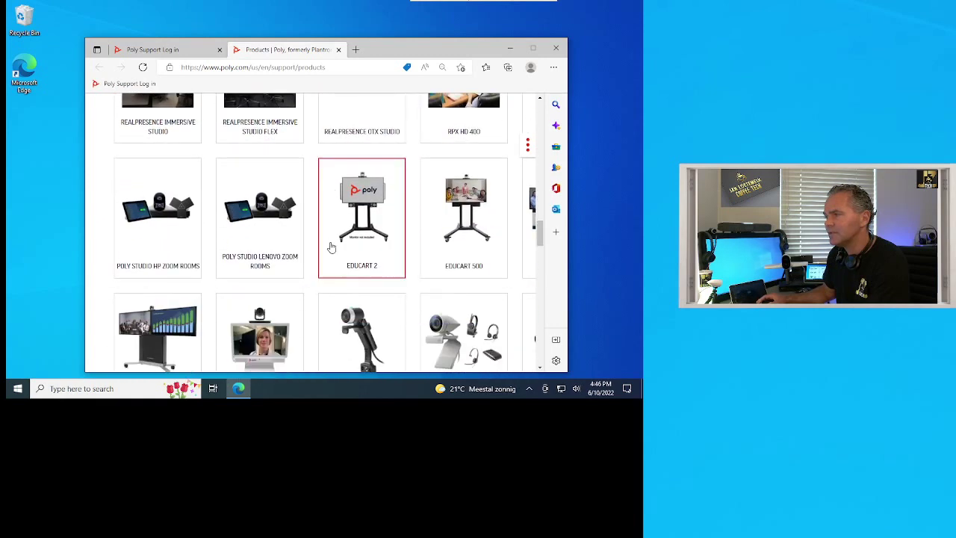
pyautogui.scroll(-3, 366, 243)
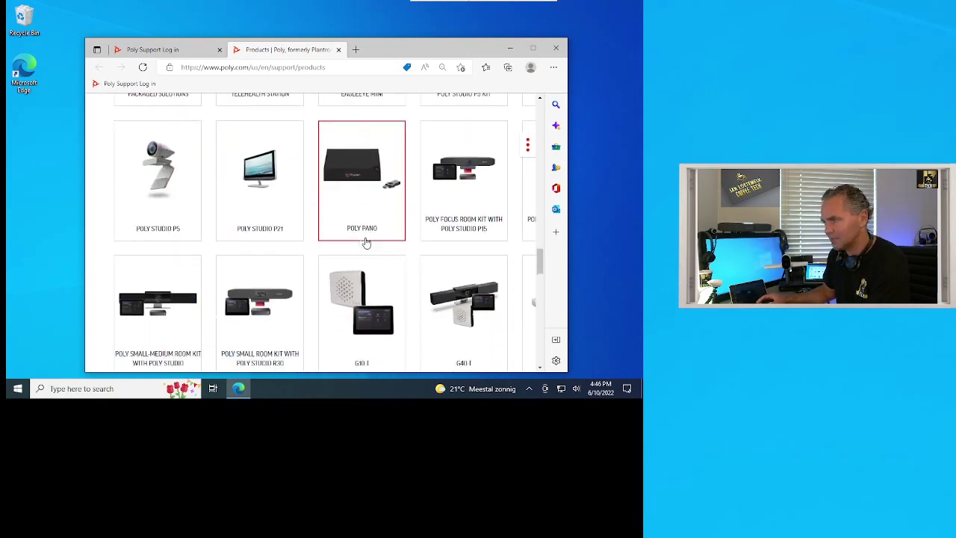
pyautogui.scroll(2, 395, 230)
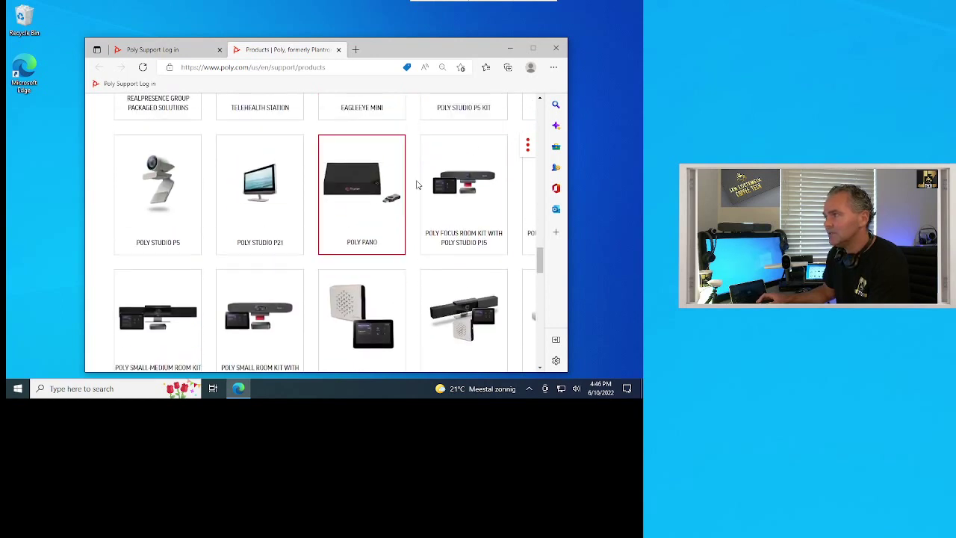
pyautogui.click(475, 202)
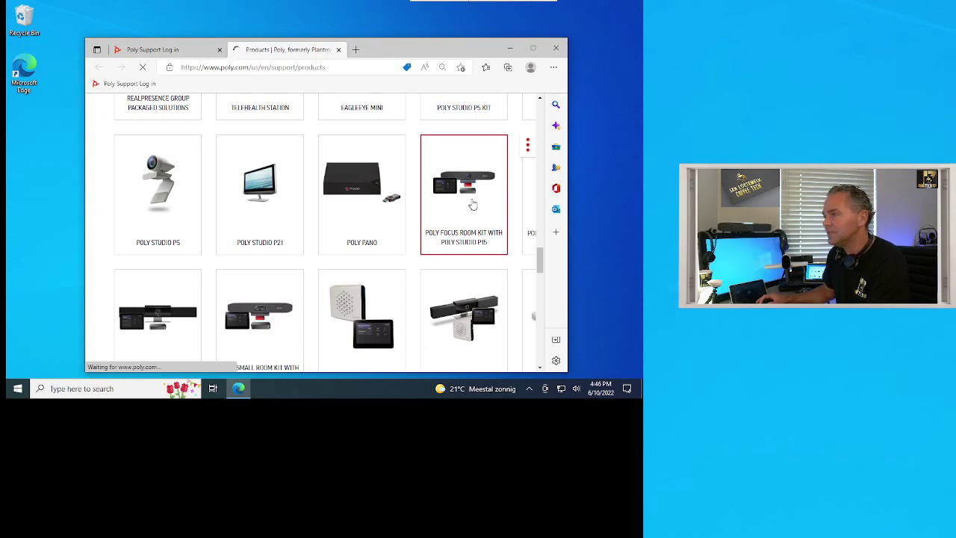
pyautogui.scroll(-2, 363, 202)
pyautogui.scroll(-1, 363, 203)
pyautogui.scroll(1, 363, 202)
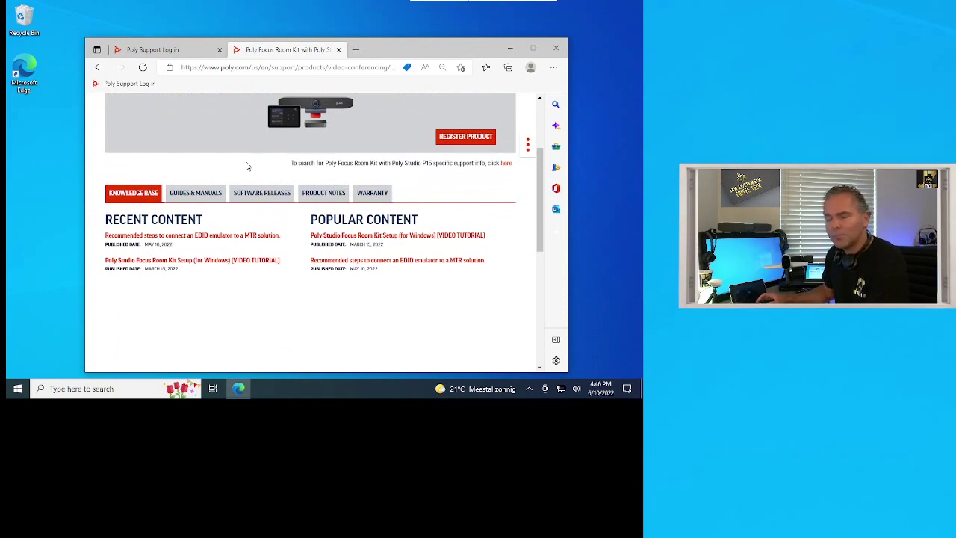
# - Open the Quick Tips for Poly Camera Control App PDF from Guides & Manuals
pyautogui.click(198, 198)
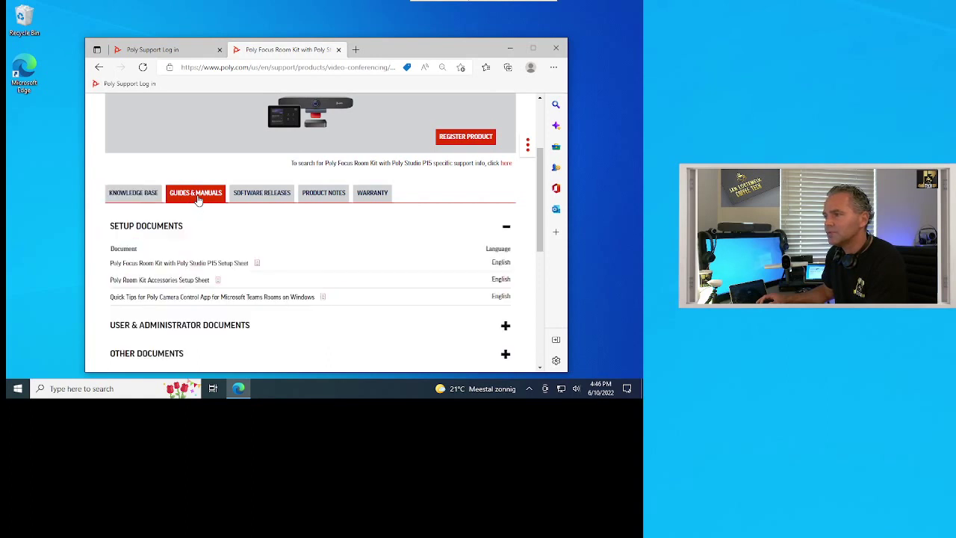
pyautogui.scroll(-1, 258, 227)
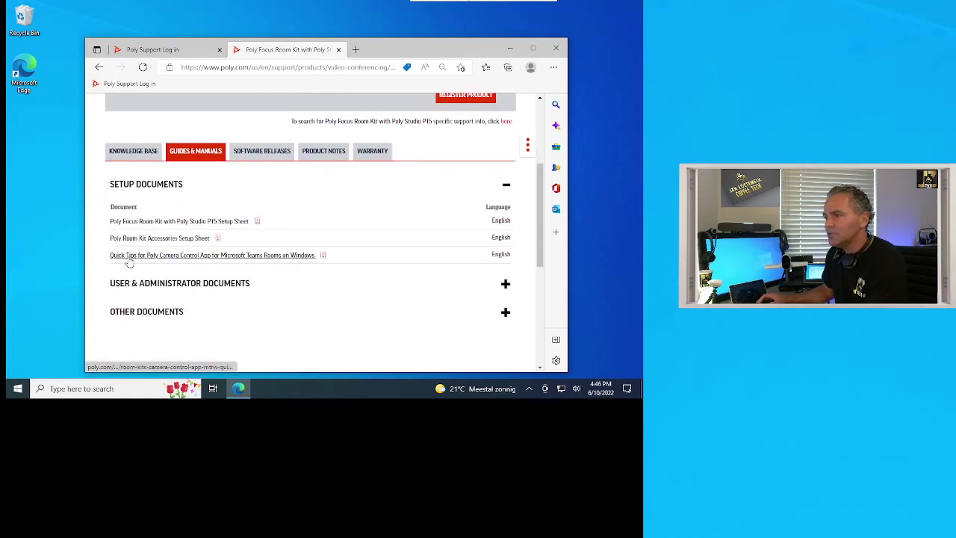
pyautogui.click(228, 257)
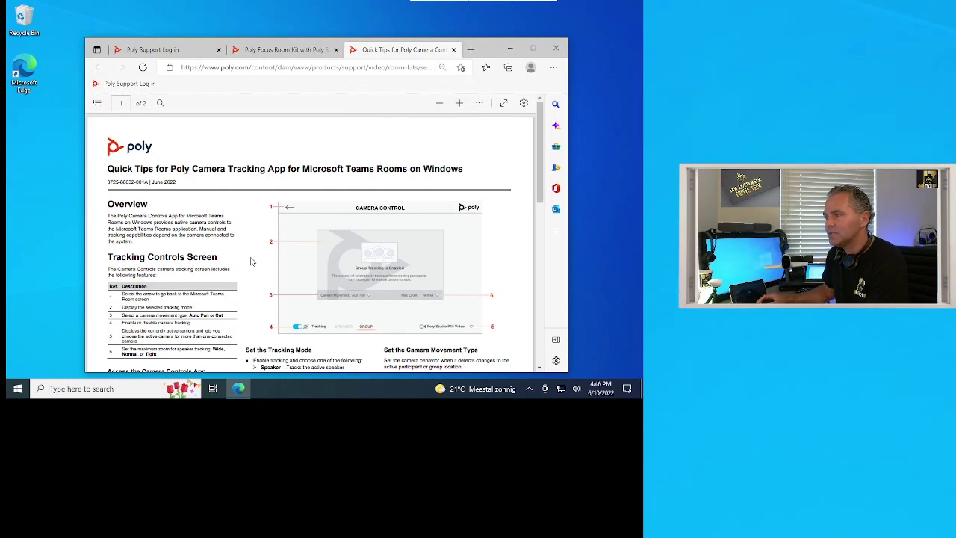
# - Read through the Quick Tips guide, then return to the Poly Focus Room Kit tab
pyautogui.scroll(-1, 252, 260)
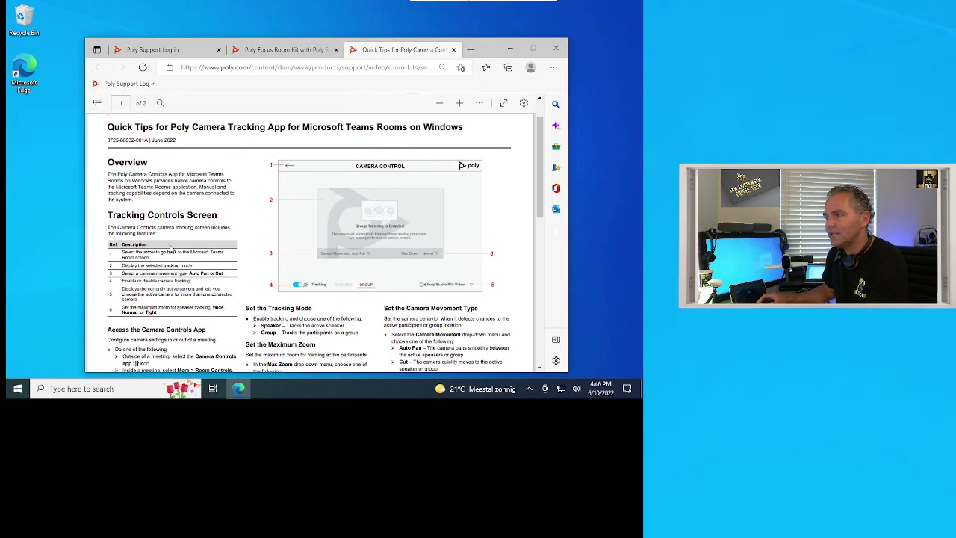
pyautogui.scroll(-2, 180, 282)
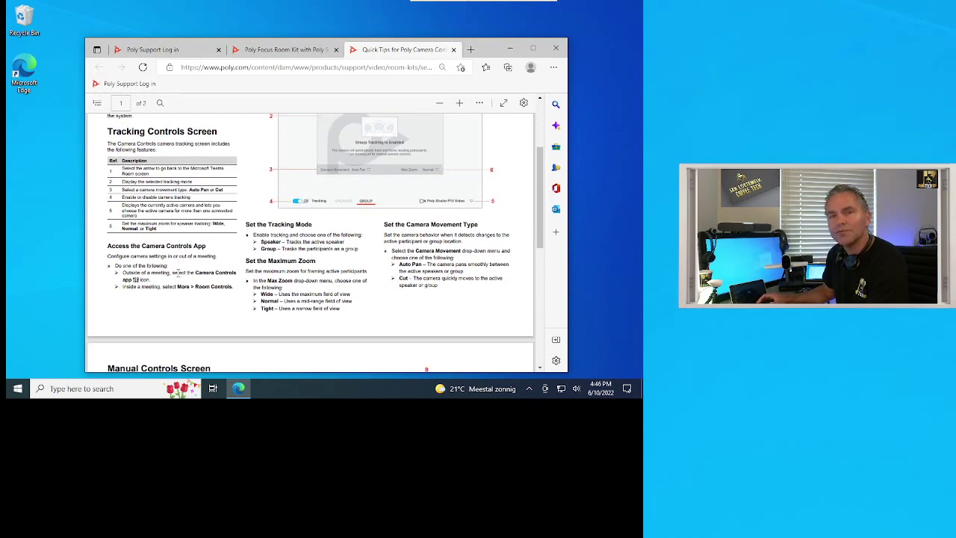
pyautogui.scroll(-5, 177, 274)
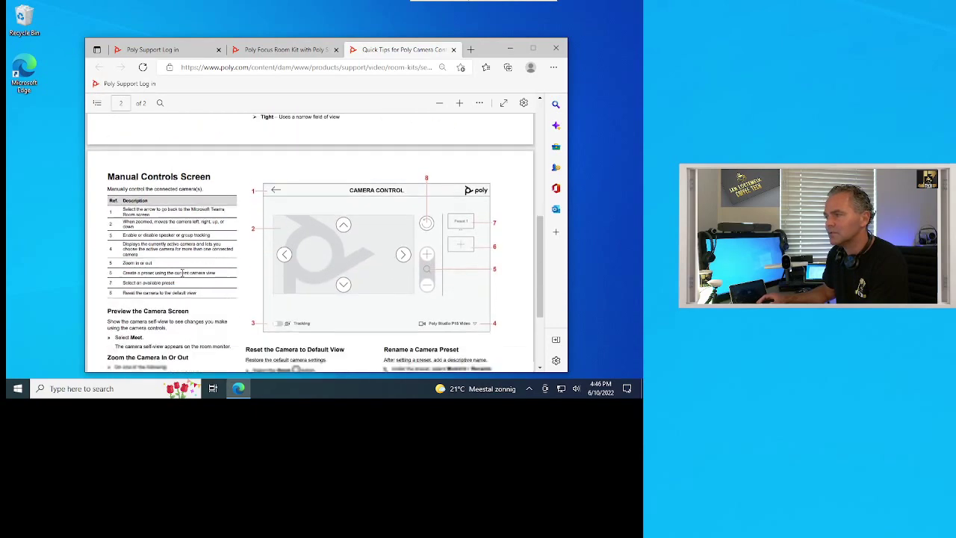
pyautogui.scroll(-3, 190, 261)
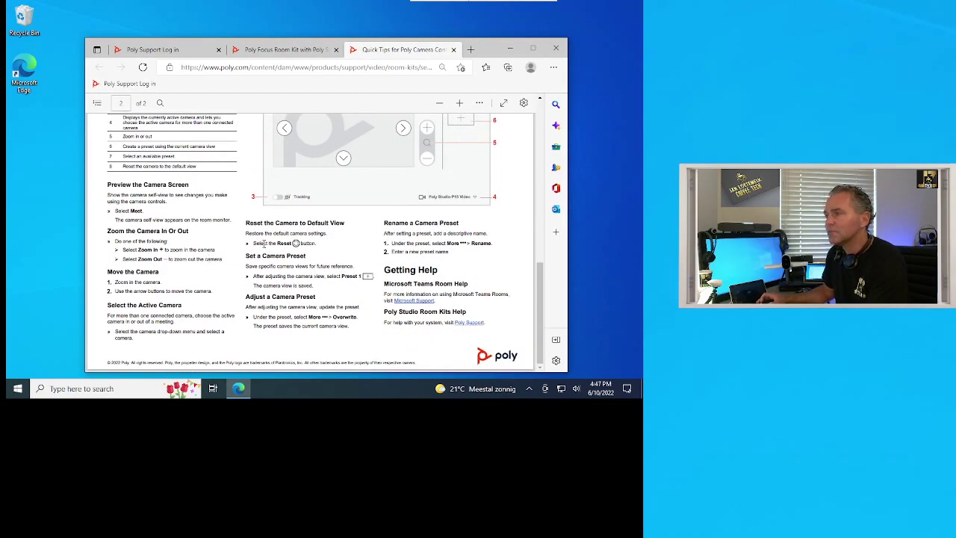
pyautogui.scroll(15, 246, 254)
pyautogui.scroll(1, 268, 248)
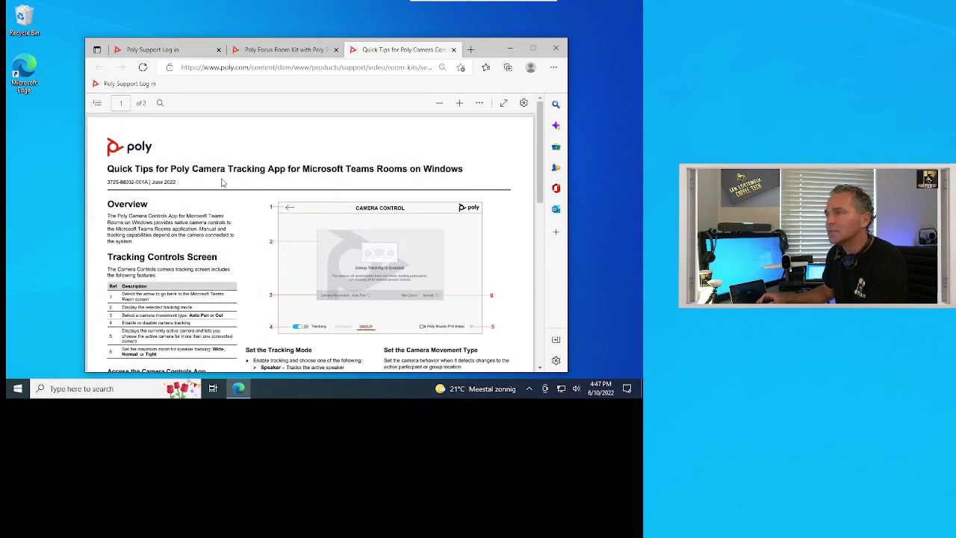
pyautogui.click(267, 51)
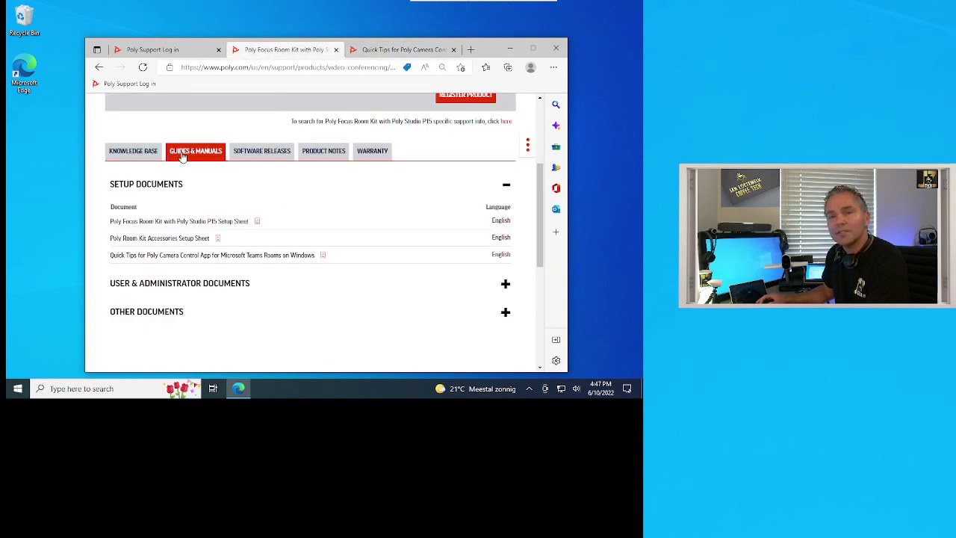
# - Open the Poly Camera Control App release notes PDF from Software Releases and reset its zoom
pyautogui.click(262, 155)
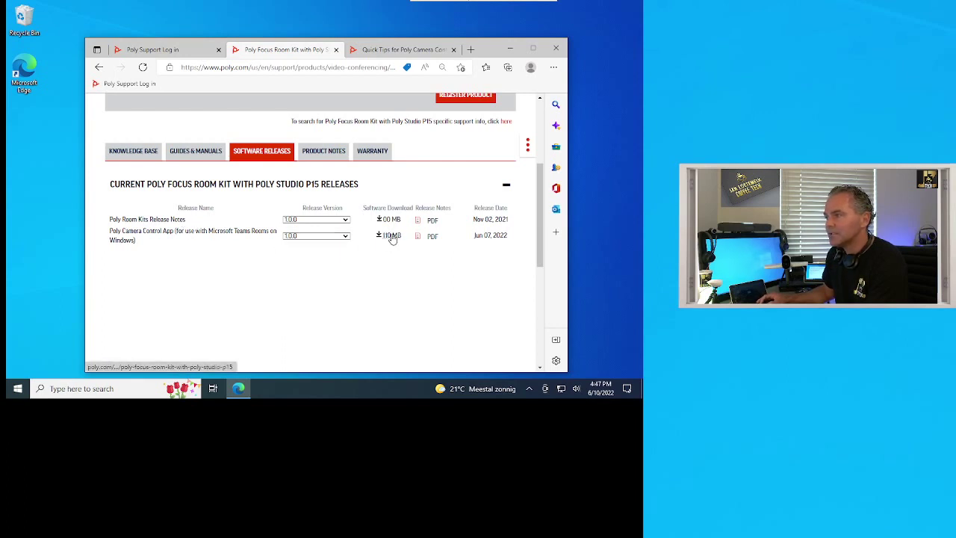
pyautogui.click(433, 237)
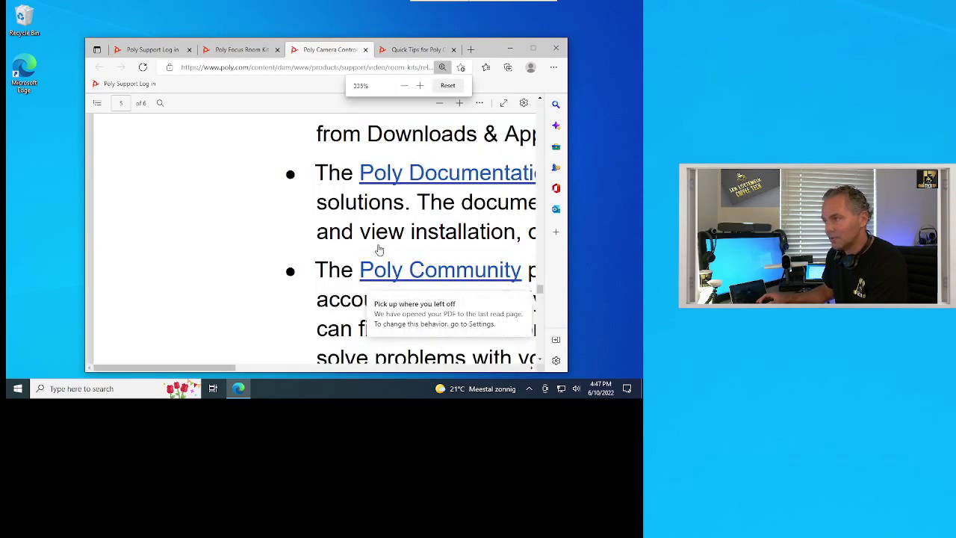
pyautogui.hotkey('ctrl', '0')
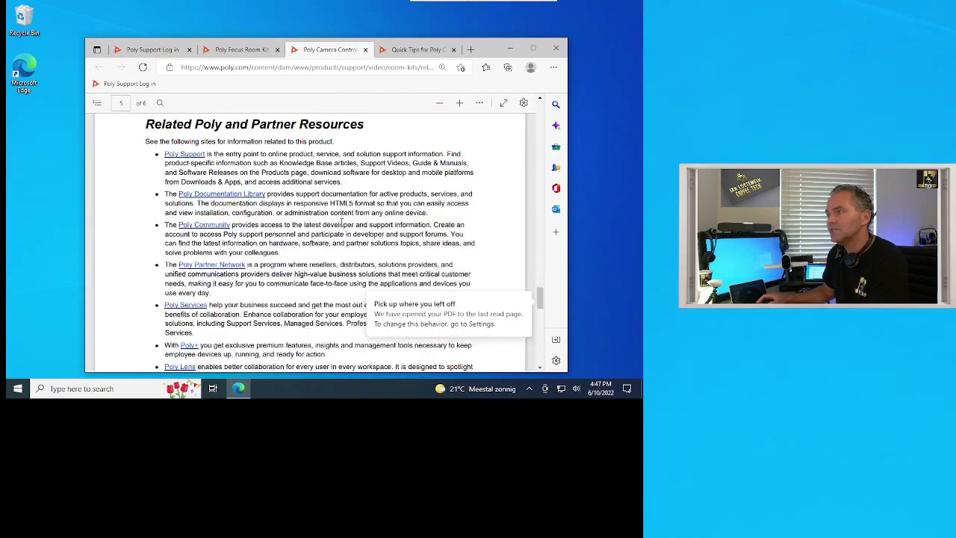
# - Scroll the release notes from Contents to the FAQ, then return to the Poly Focus Room Kit tab
pyautogui.scroll(2, 341, 222)
pyautogui.moveTo(539, 290); pyautogui.dragTo(535, 118)
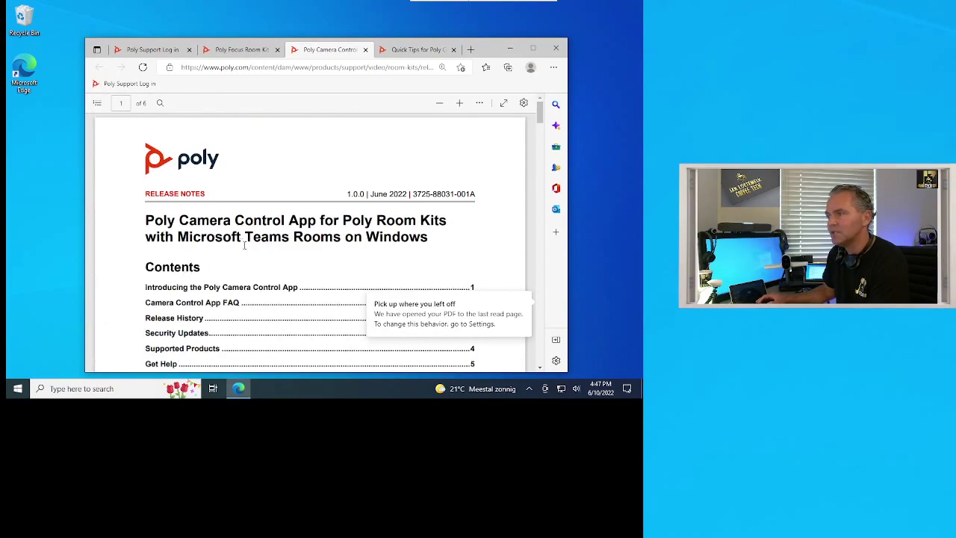
pyautogui.scroll(-1, 247, 252)
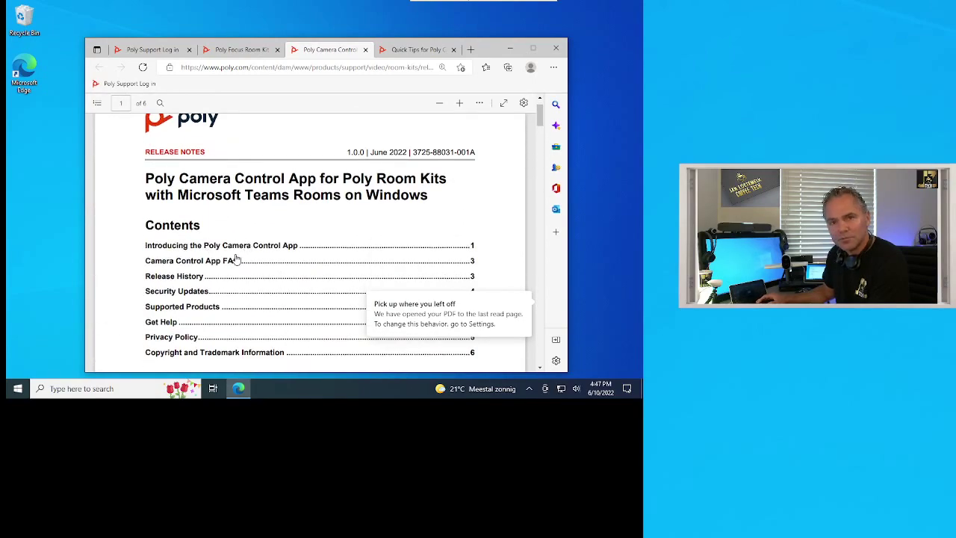
pyautogui.scroll(-3, 238, 269)
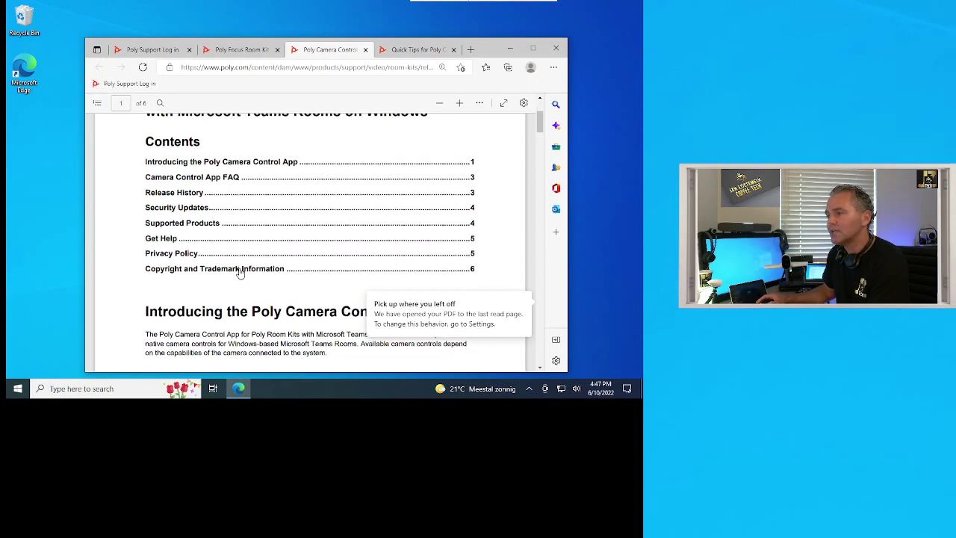
pyautogui.scroll(-1, 244, 272)
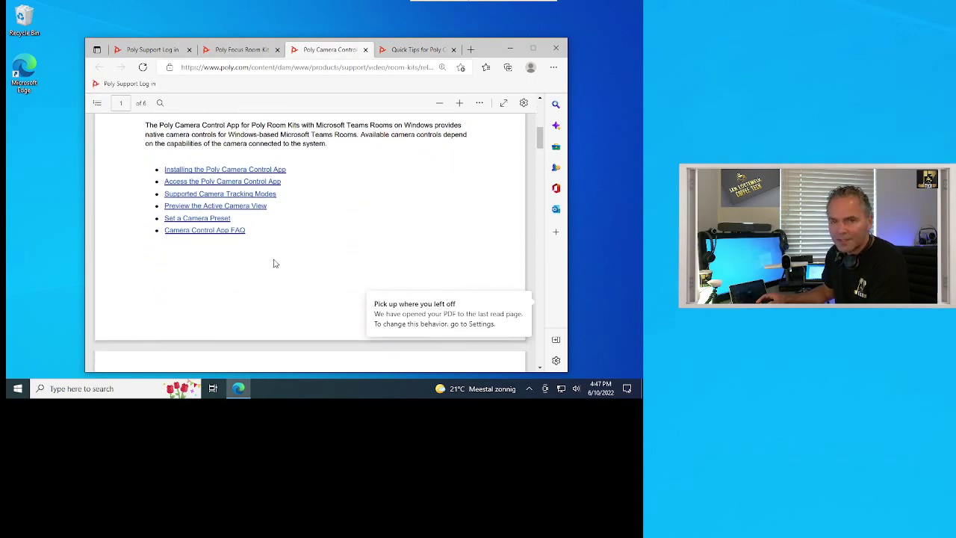
pyautogui.scroll(-3, 274, 265)
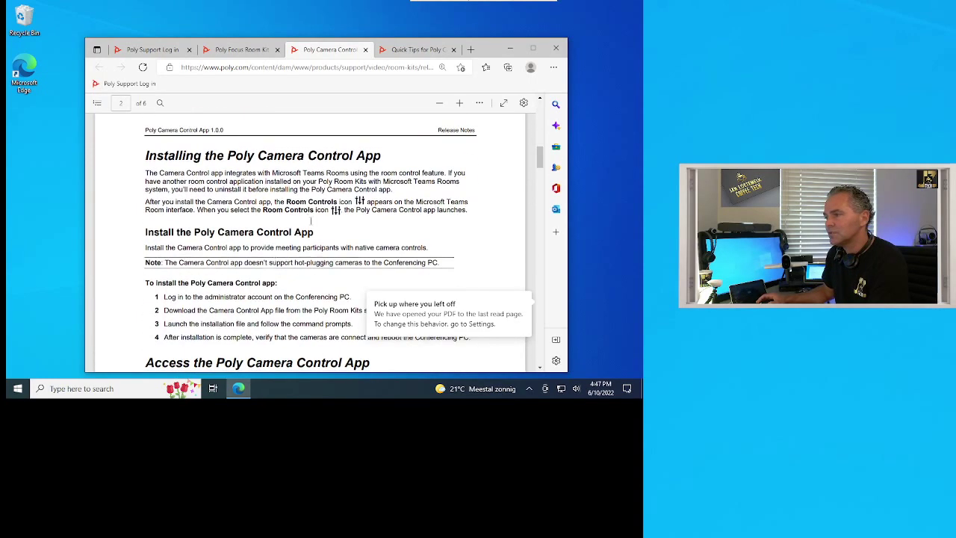
pyautogui.scroll(-3, 352, 288)
pyautogui.scroll(-7, 260, 265)
pyautogui.scroll(-2, 269, 267)
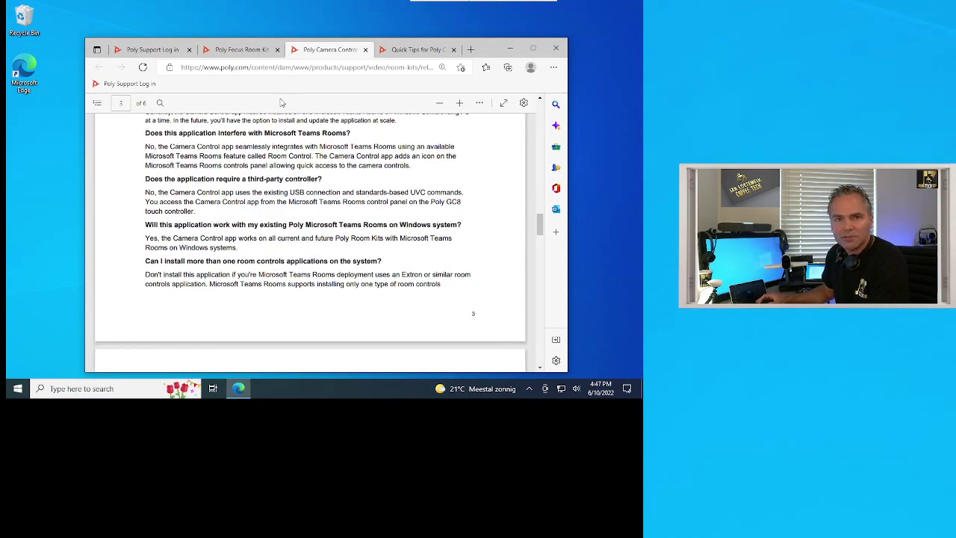
pyautogui.click(240, 51)
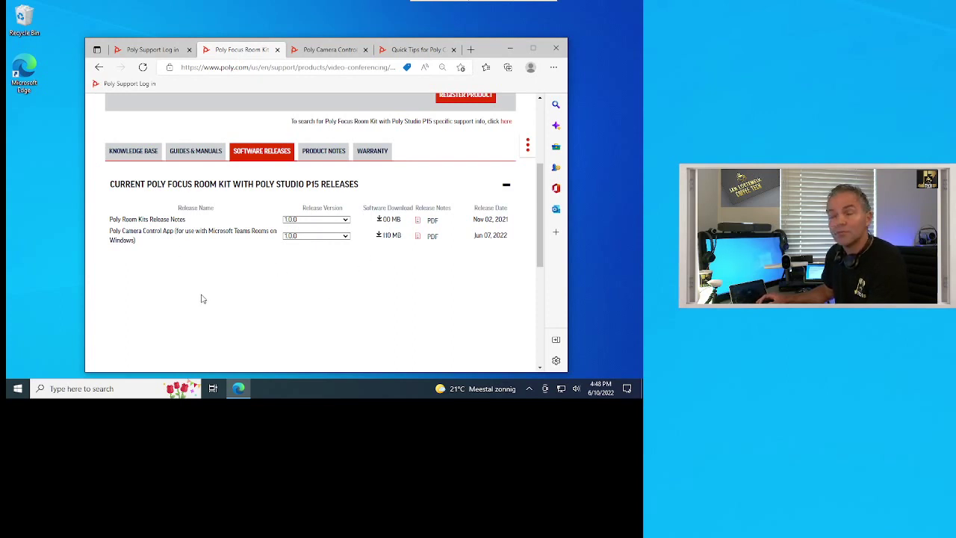
# - Download the 110 MB Camera Control App 1.0.0, accepting both agreements, and show its folder
pyautogui.scroll(1, 201, 300)
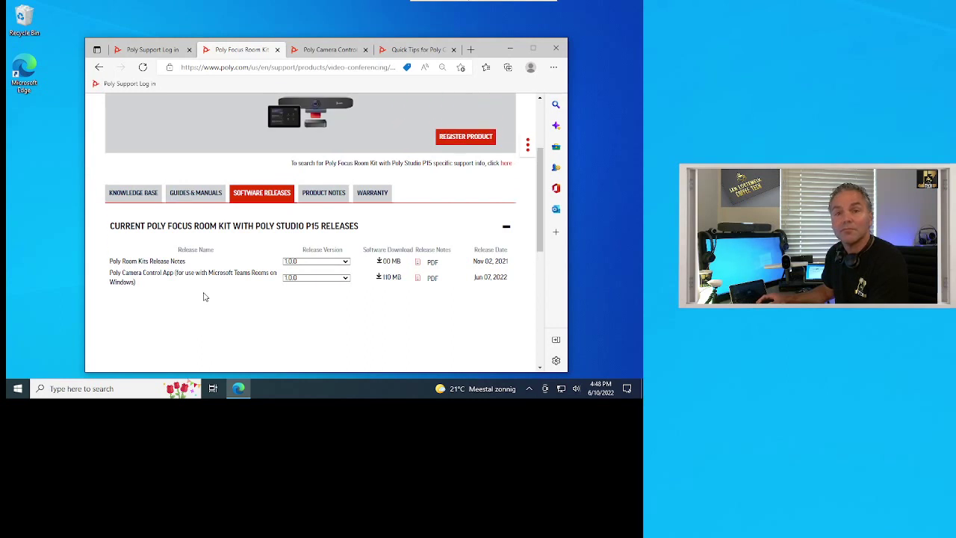
pyautogui.click(386, 279)
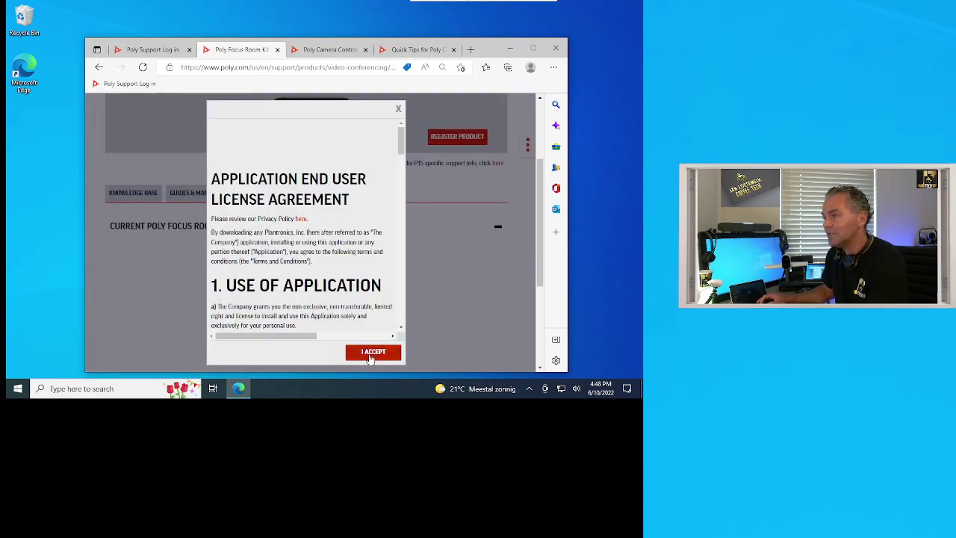
pyautogui.click(372, 353)
pyautogui.click(372, 353)
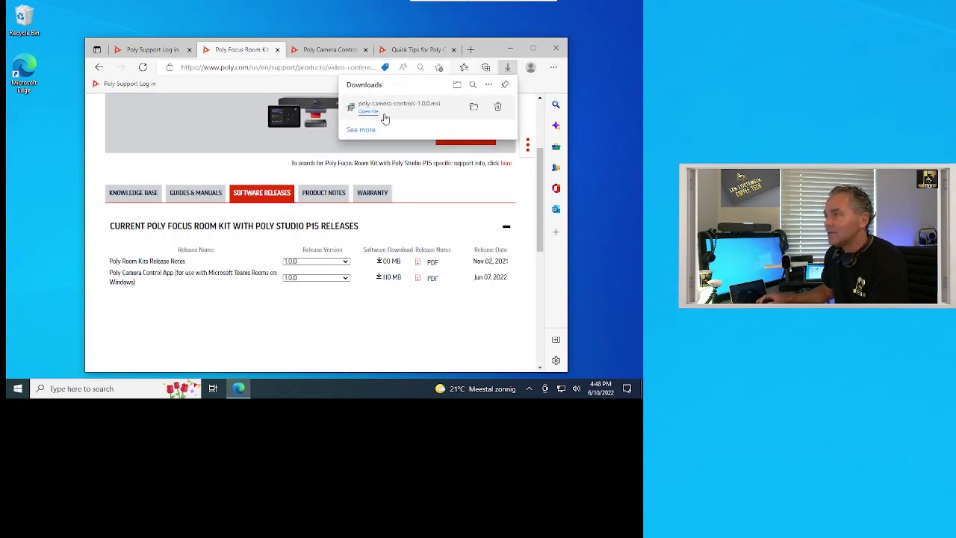
pyautogui.click(457, 86)
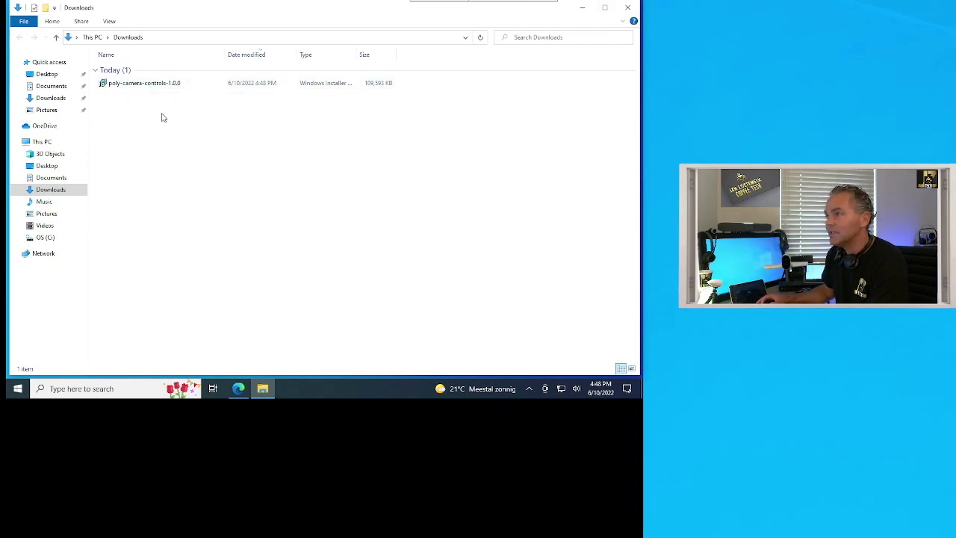
# - Install poly-camera-controls-1.0.0.msi, running it past SmartScreen and approving the UAC prompt
pyautogui.doubleClick(136, 85)
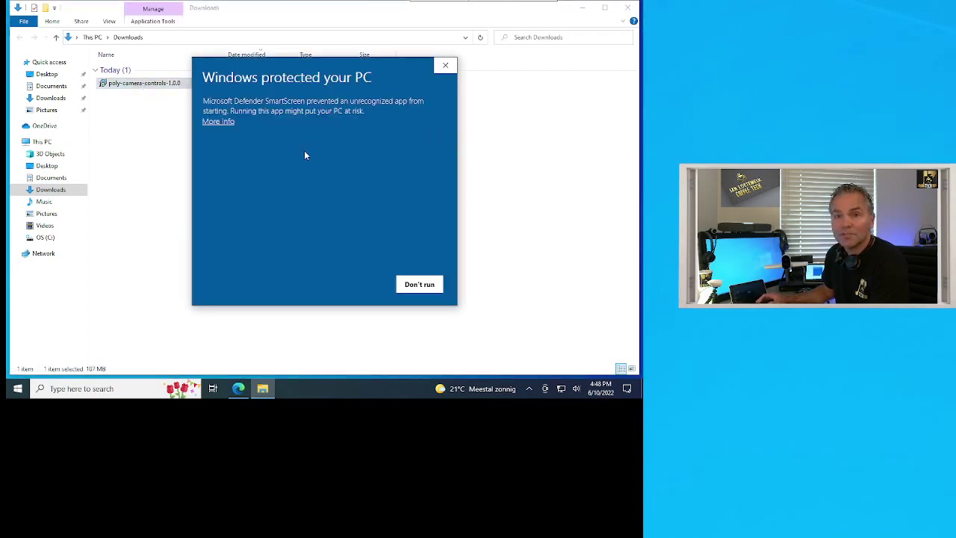
pyautogui.click(216, 123)
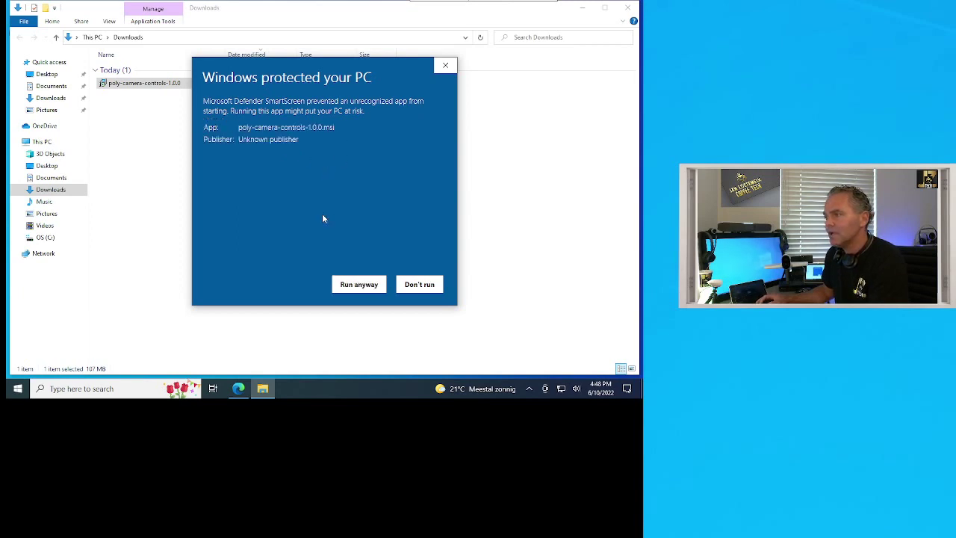
pyautogui.click(354, 283)
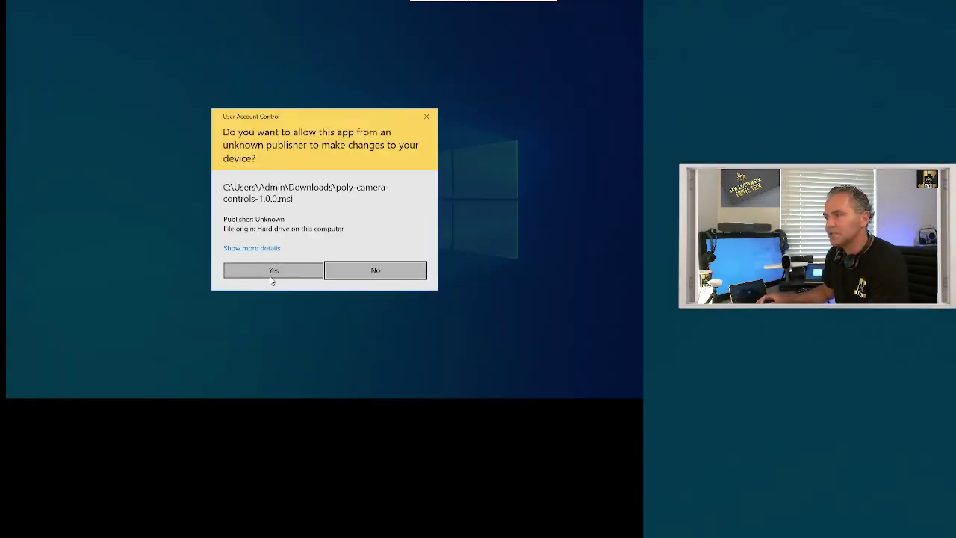
pyautogui.click(270, 271)
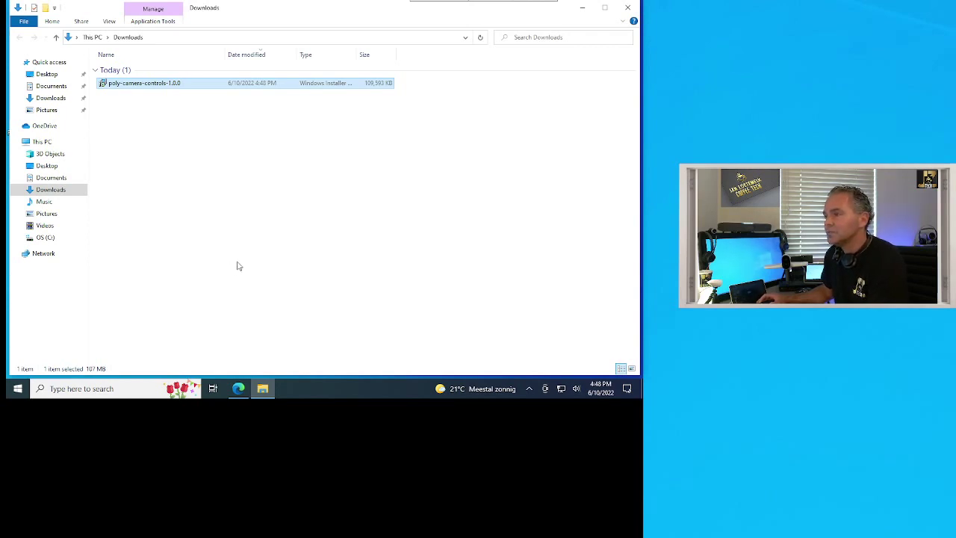
# - Minimize File Explorer and Edge, then launch Poly Camera Controls from its desktop shortcut
pyautogui.click(582, 9)
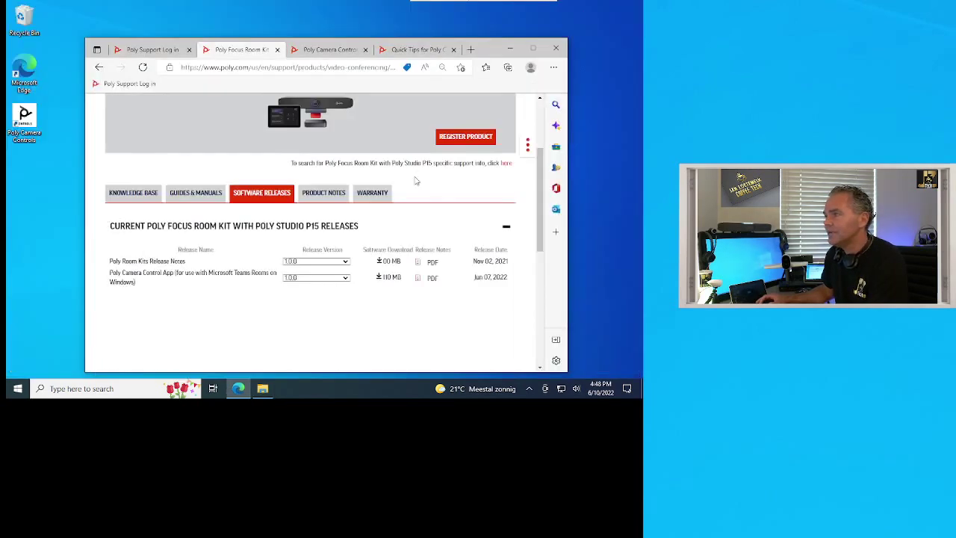
pyautogui.click(512, 48)
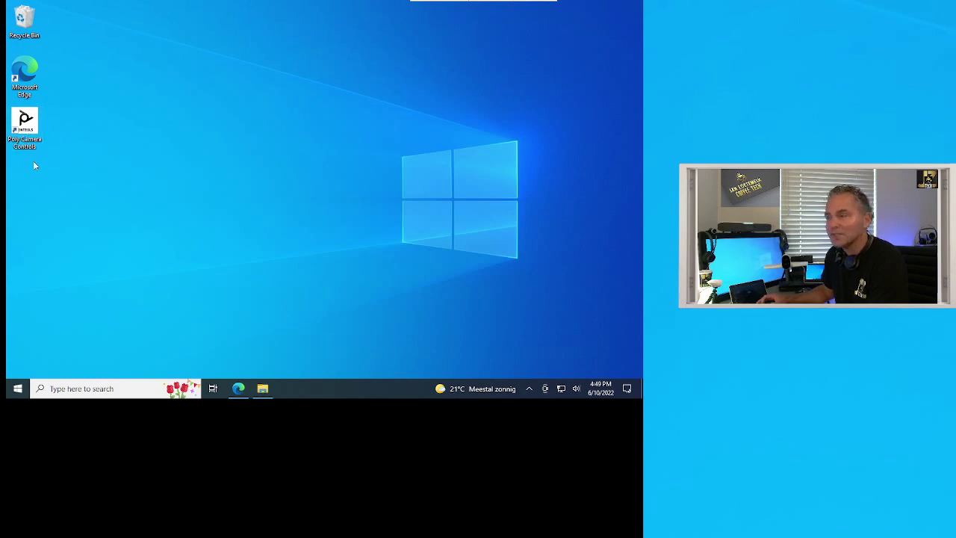
pyautogui.click(33, 128)
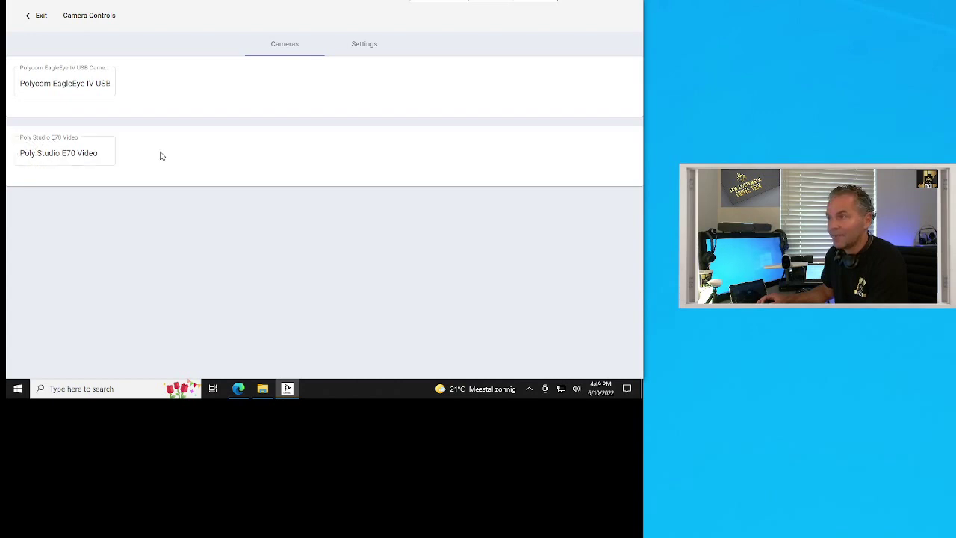
# - Rename the Poly Studio E70 Video camera to 'Front Room View'
pyautogui.click(30, 83)
pyautogui.moveTo(21, 83); pyautogui.dragTo(134, 86)
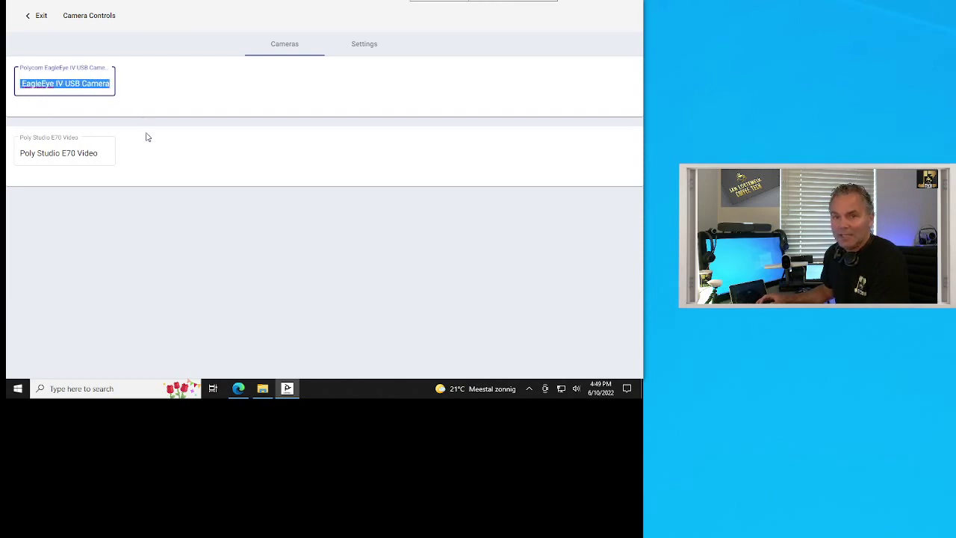
pyautogui.click(72, 150)
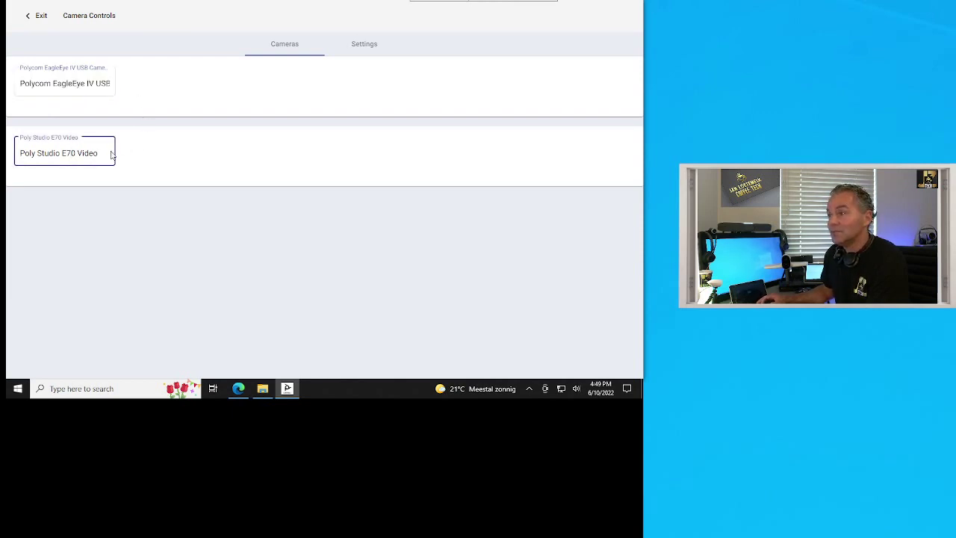
pyautogui.moveTo(103, 155); pyautogui.dragTo(19, 153)
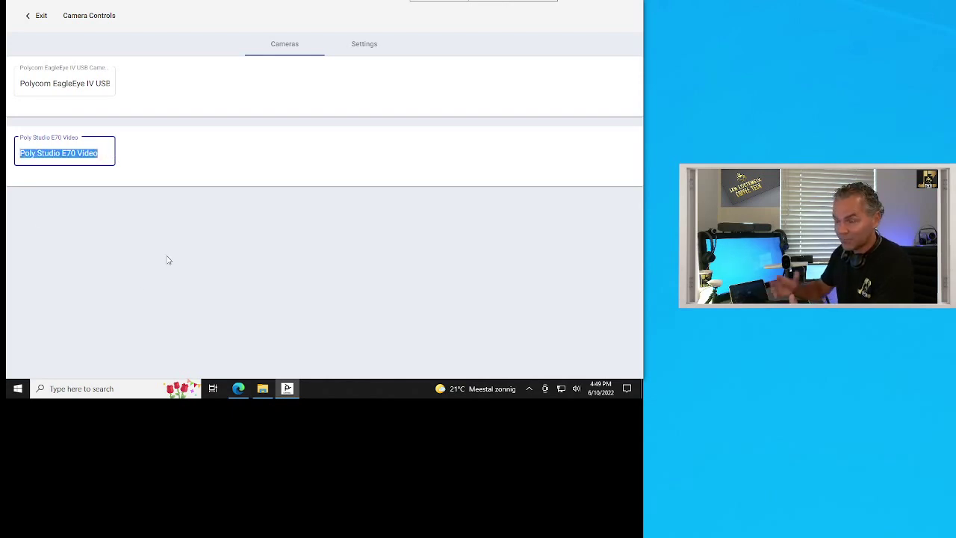
pyautogui.write('Room Vi')
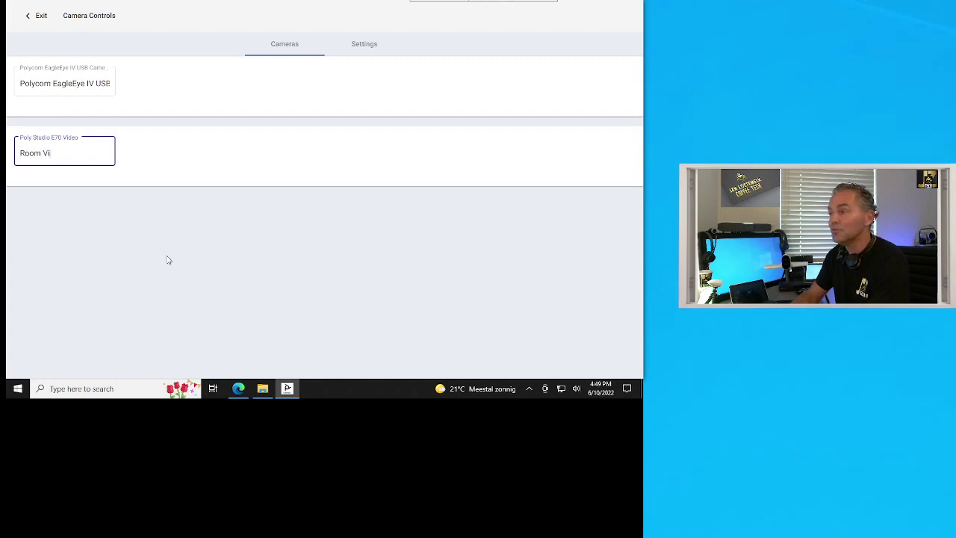
pyautogui.write('ew')
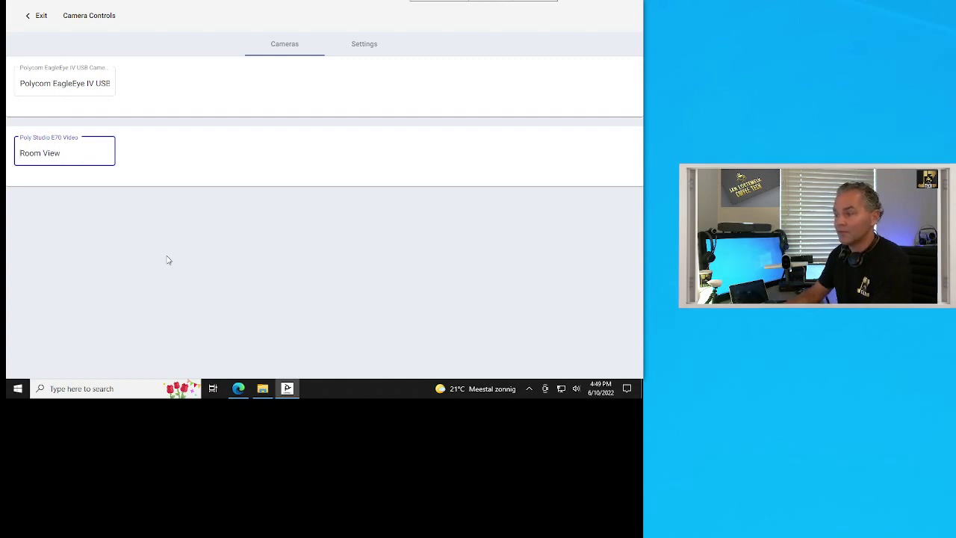
pyautogui.press('Home')
pyautogui.write('Front')
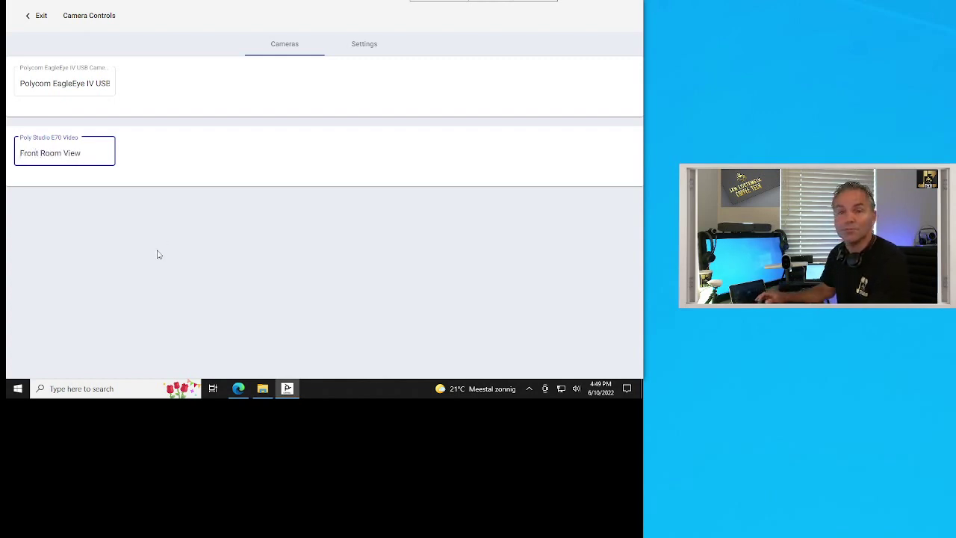
# - Rename the Polycom EagleEye IV USB camera to 'Whiteboard View' and save the change
pyautogui.click(88, 83)
pyautogui.hotkey('ctrl', 'a')
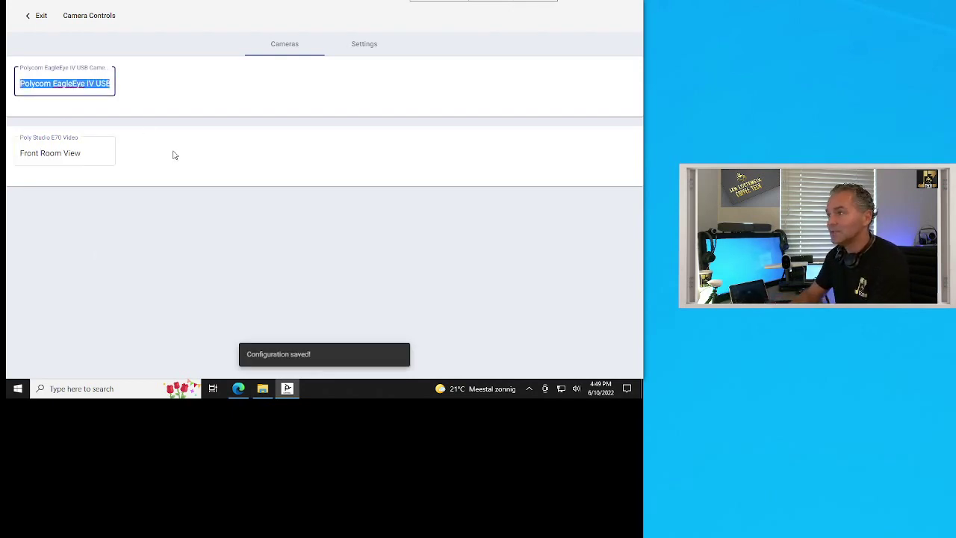
pyautogui.write('Whiteboard View')
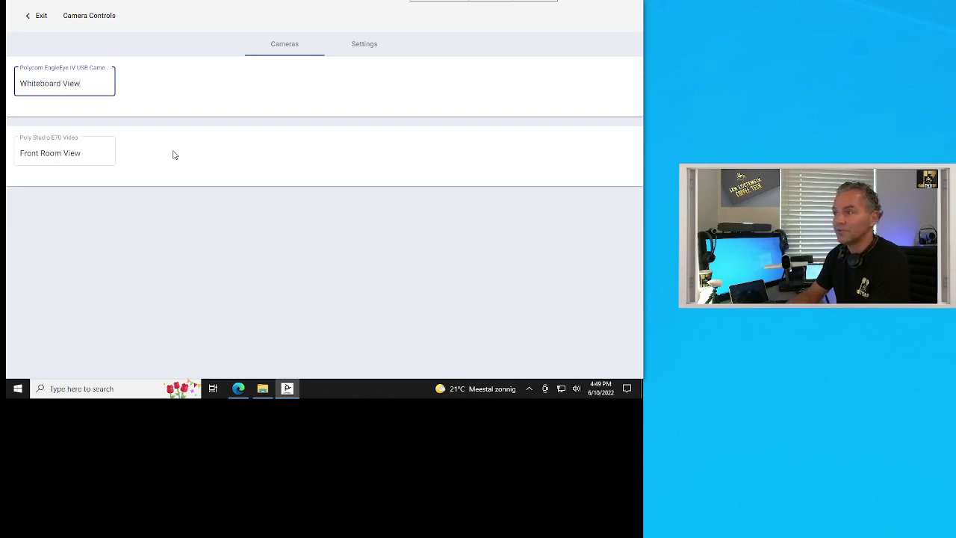
pyautogui.click(173, 198)
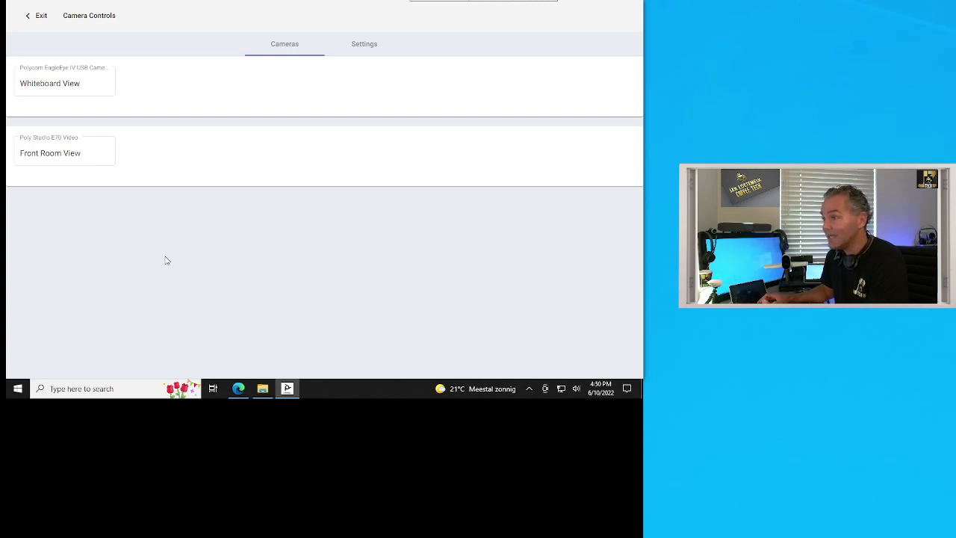
# - Review the crash report and logging settings, return to Cameras, and exit Poly Camera Controls
pyautogui.click(365, 46)
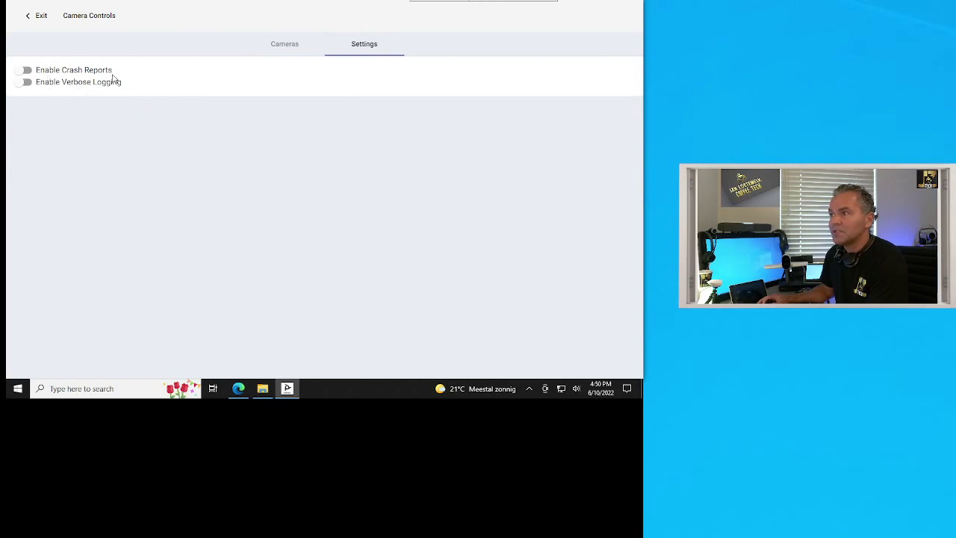
pyautogui.click(285, 49)
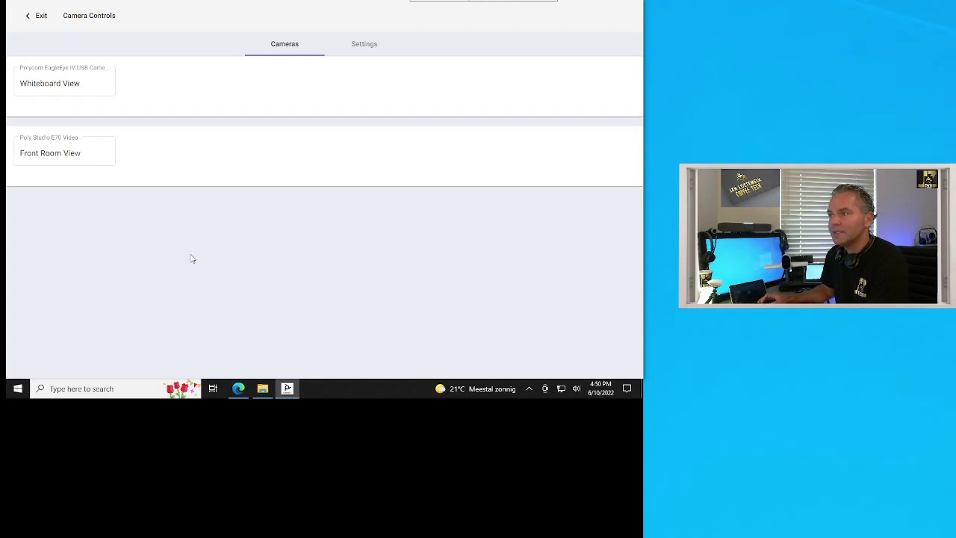
pyautogui.click(36, 16)
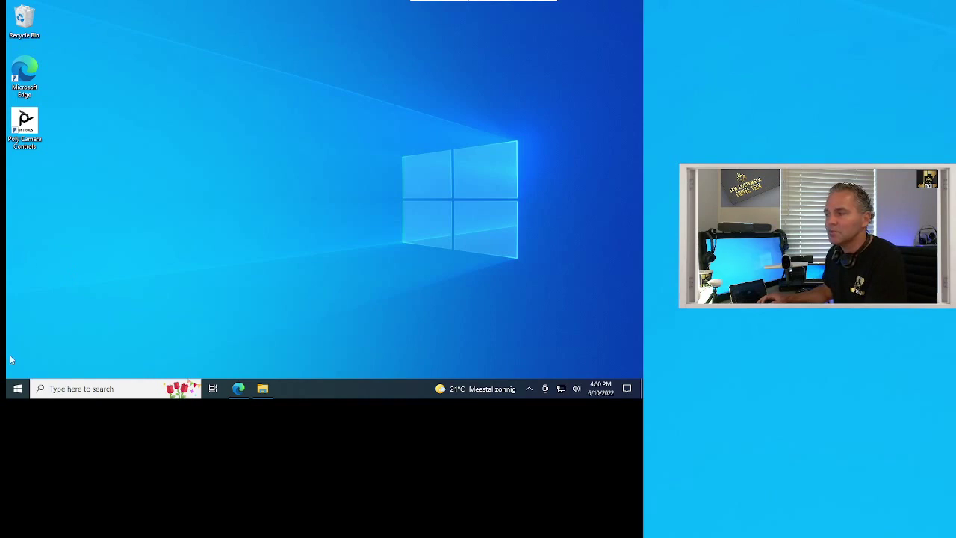
# - Switch from the Administrator account to the Skype user account and sign it in
pyautogui.click(18, 390)
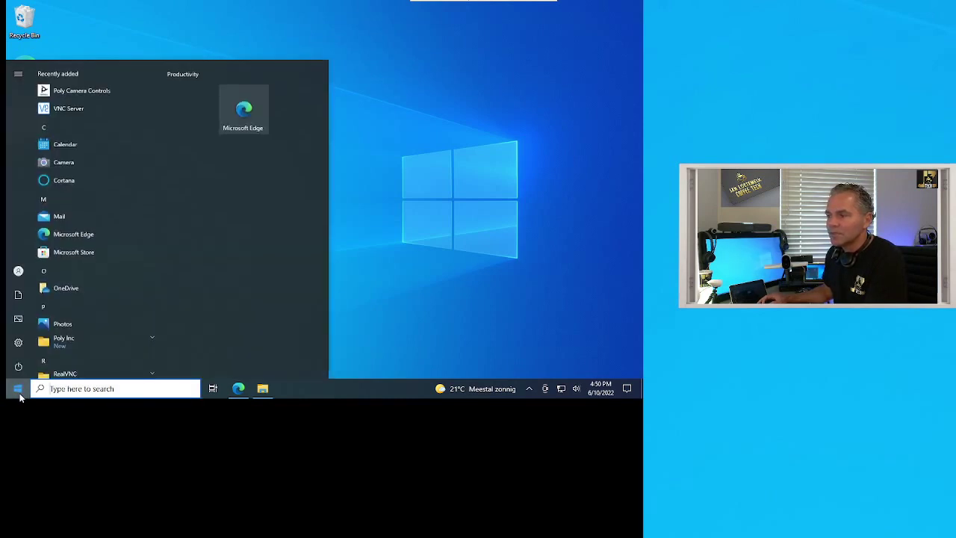
pyautogui.click(18, 273)
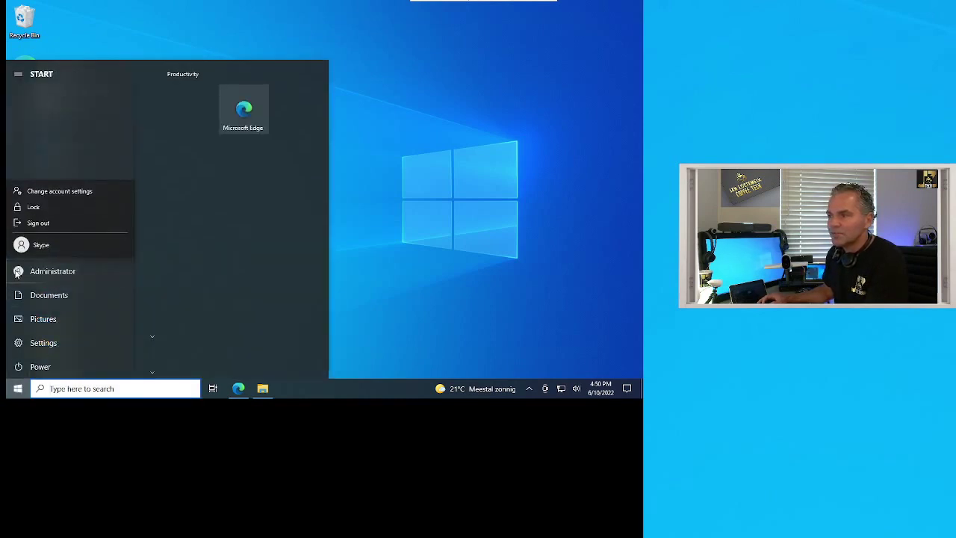
pyautogui.click(38, 247)
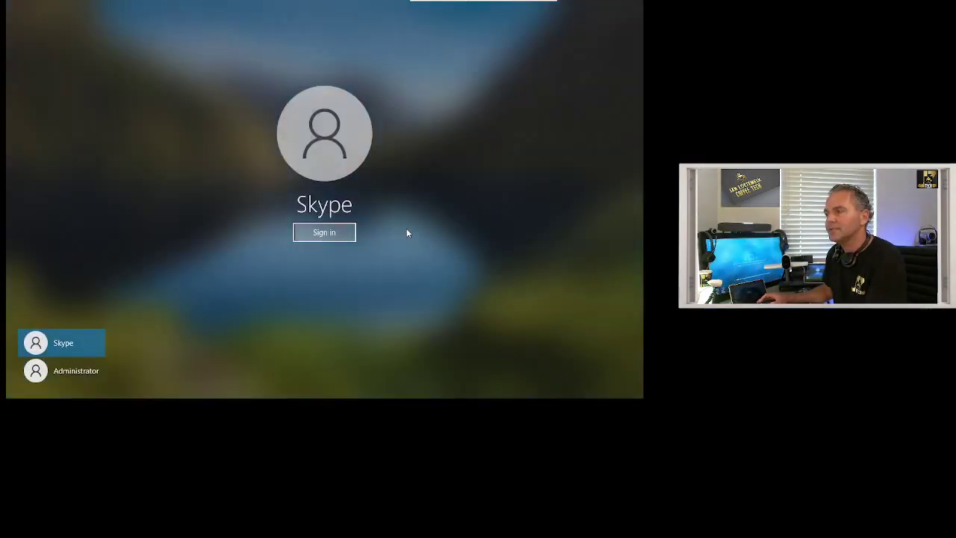
pyautogui.click(323, 232)
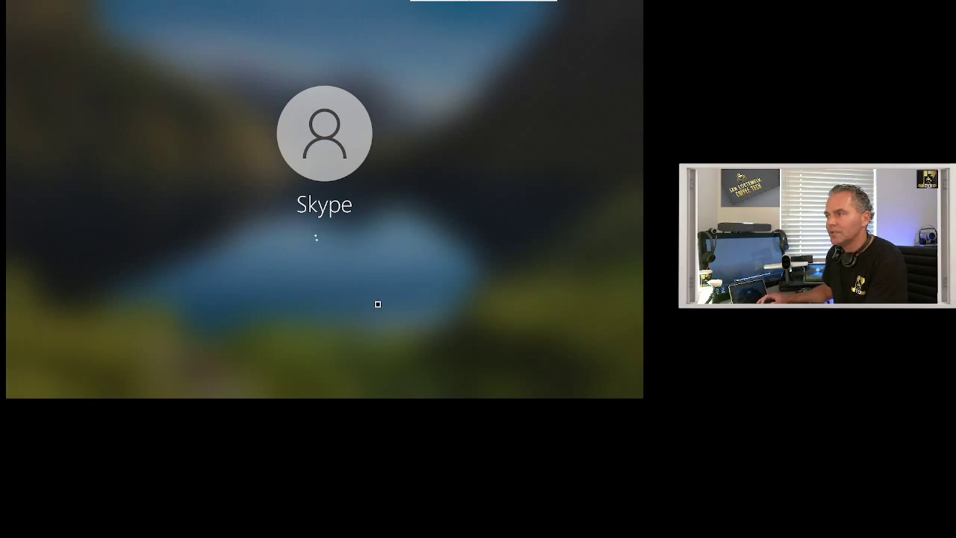